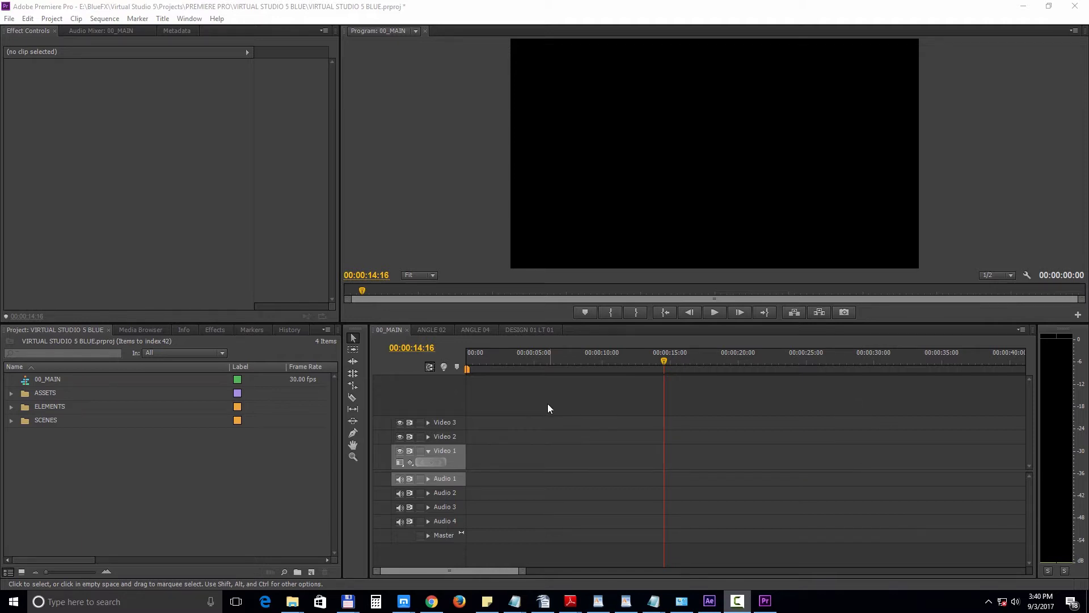
Step: Peek into the ASSETS bin, then expand ELEMENTS to reveal INTROS, both lower-third bins and TRANSITIONS
{"action": "mouse_move", "coordinate": [64, 383]}
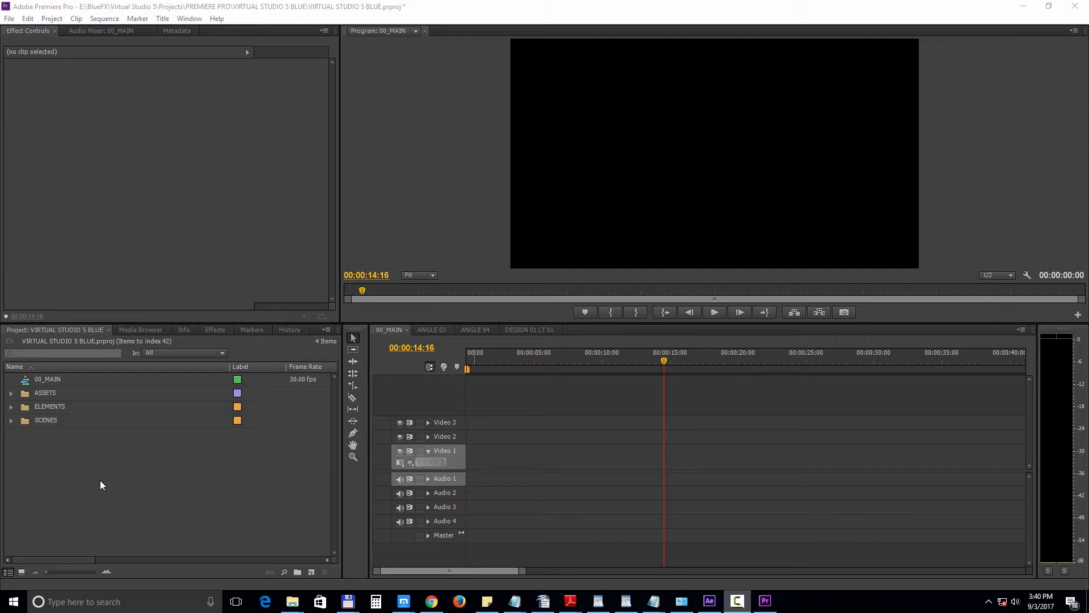
{"action": "left_click", "coordinate": [11, 393]}
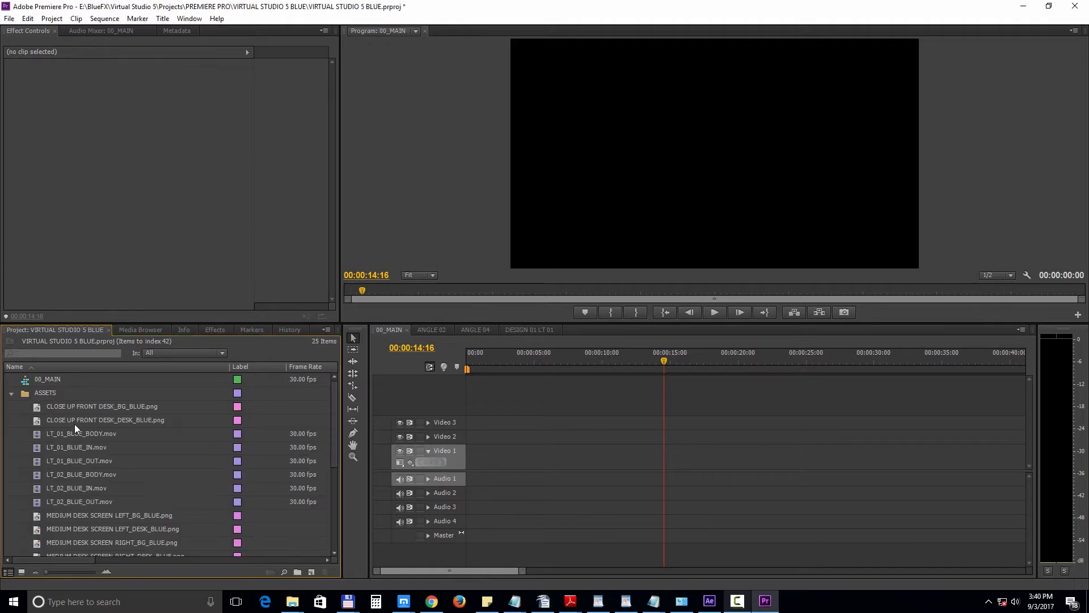
{"action": "left_click", "coordinate": [11, 393]}
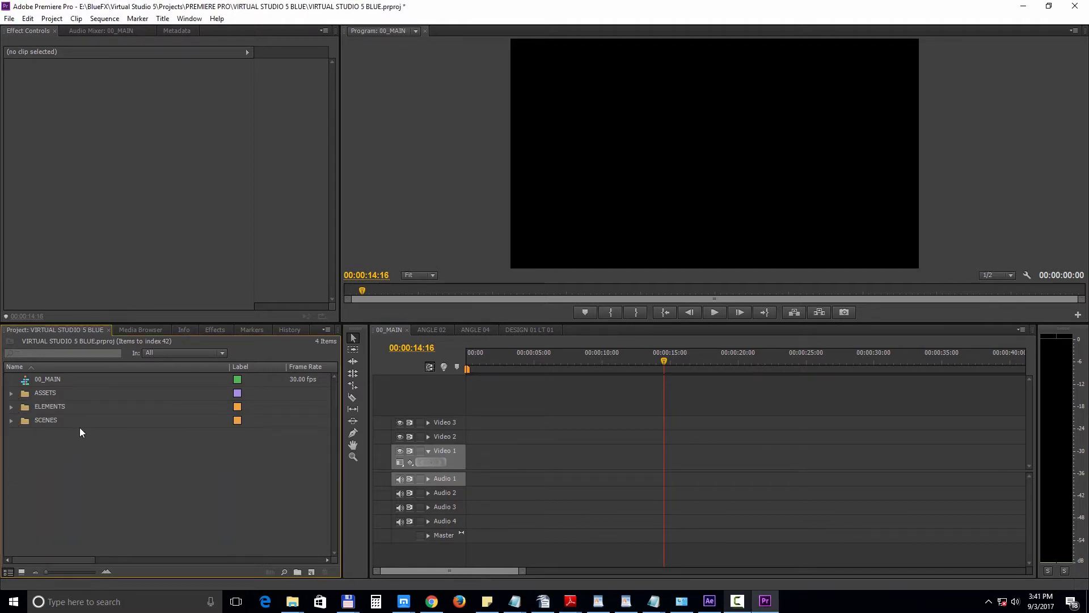
{"action": "left_click", "coordinate": [11, 407]}
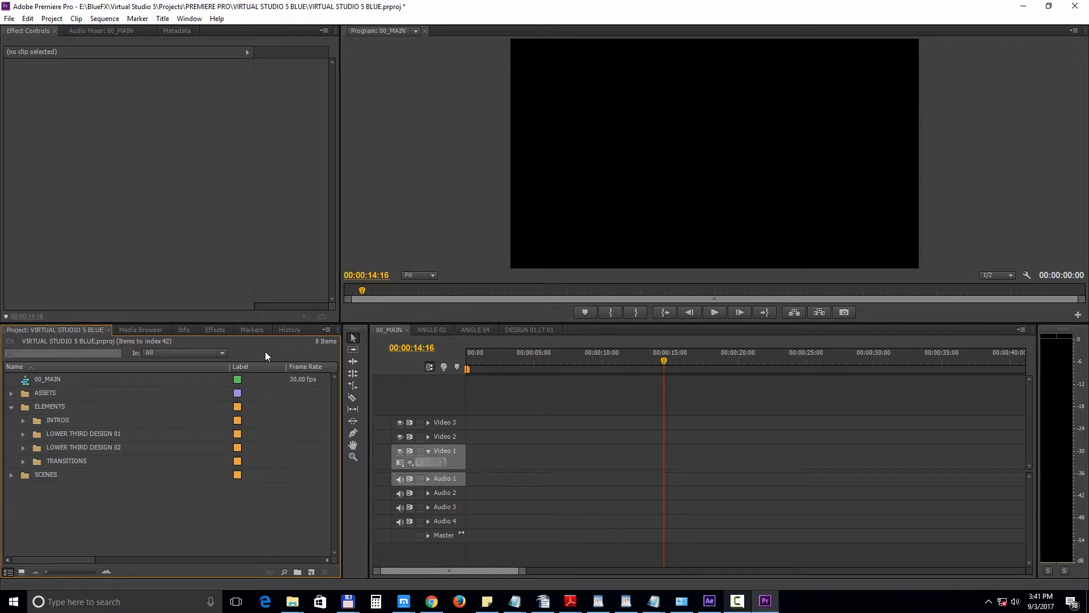
Step: Place INTRO 01 HORIZONTAL BLUE.mov on Video 1 at 00:00 and INTRO TEXT TITLE on Video 2 above it
{"action": "left_click", "coordinate": [22, 421]}
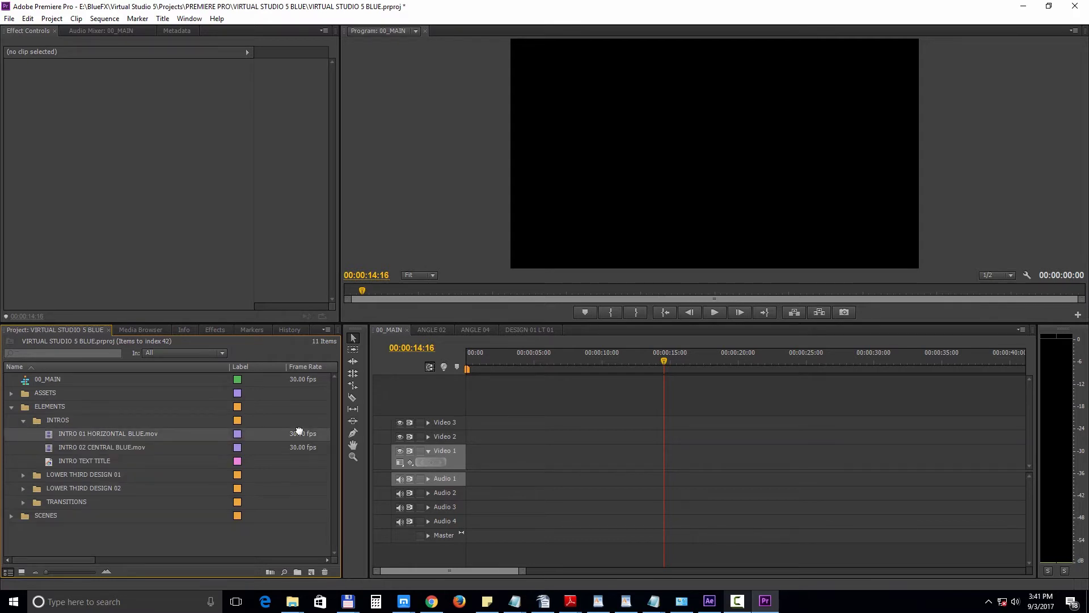
{"action": "left_click_drag", "start_coordinate": [299, 431], "coordinate": [469, 461]}
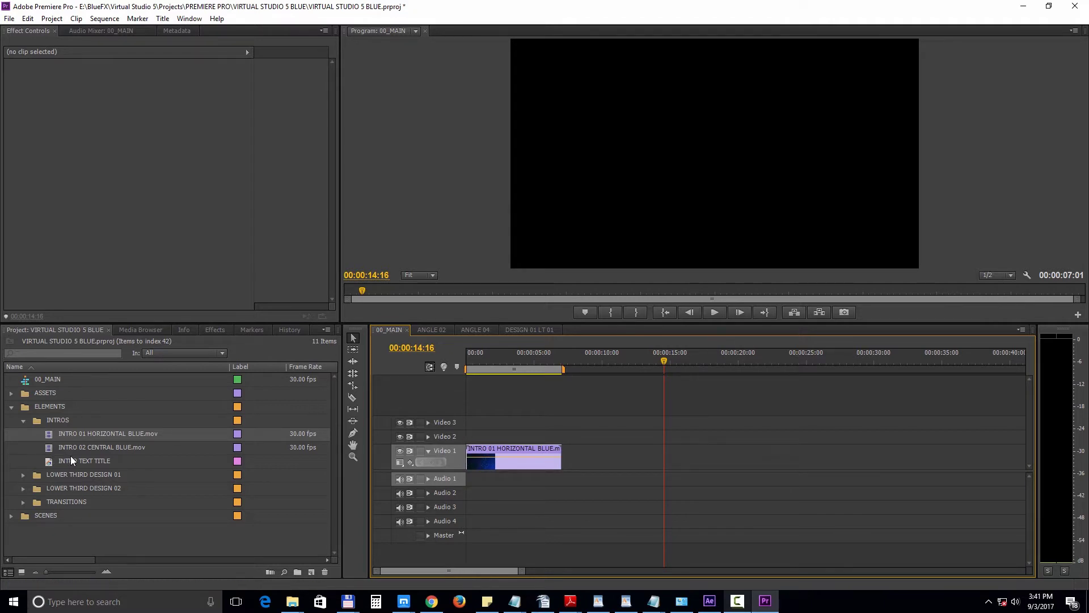
{"action": "left_click_drag", "start_coordinate": [74, 463], "coordinate": [509, 436]}
{"action": "left_click", "coordinate": [536, 357]}
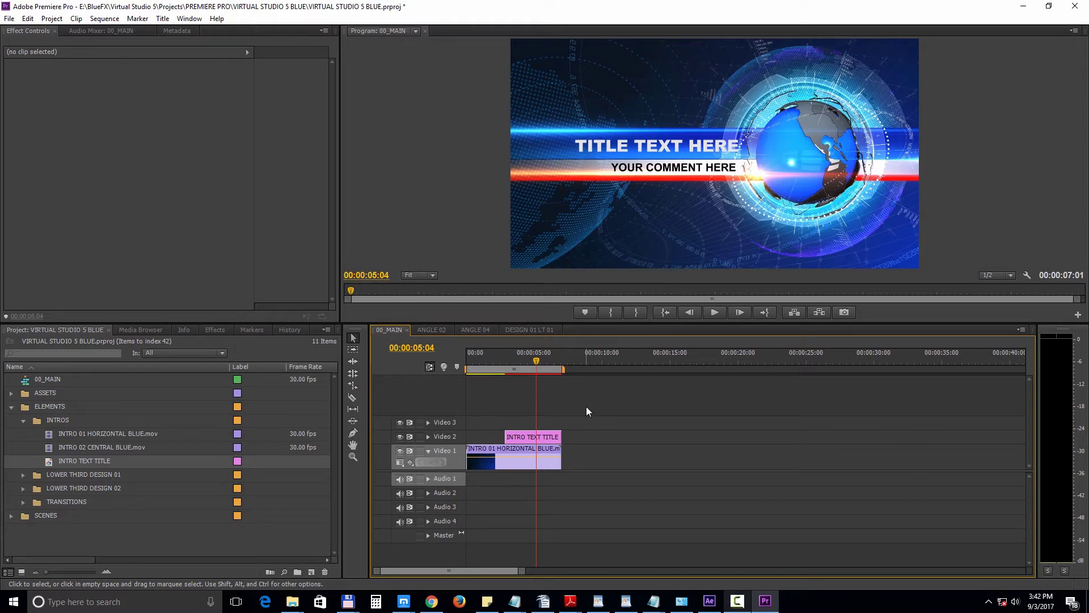
Step: Add a Cross Dissolve from Video Transitions > Dissolve to the end of INTRO TEXT TITLE and preview it
{"action": "left_click", "coordinate": [220, 329]}
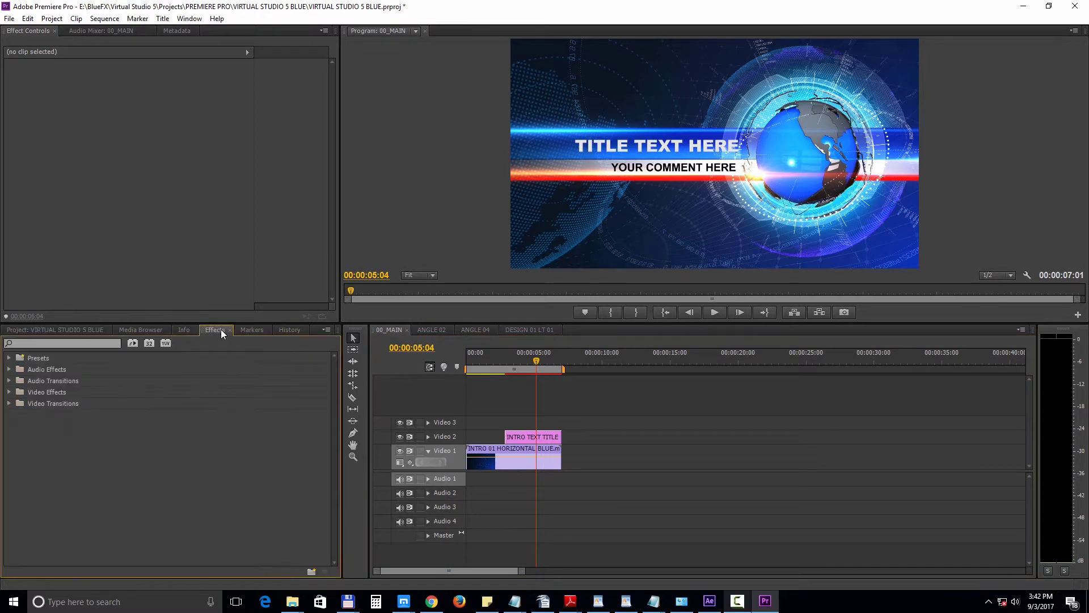
{"action": "left_click", "coordinate": [9, 403]}
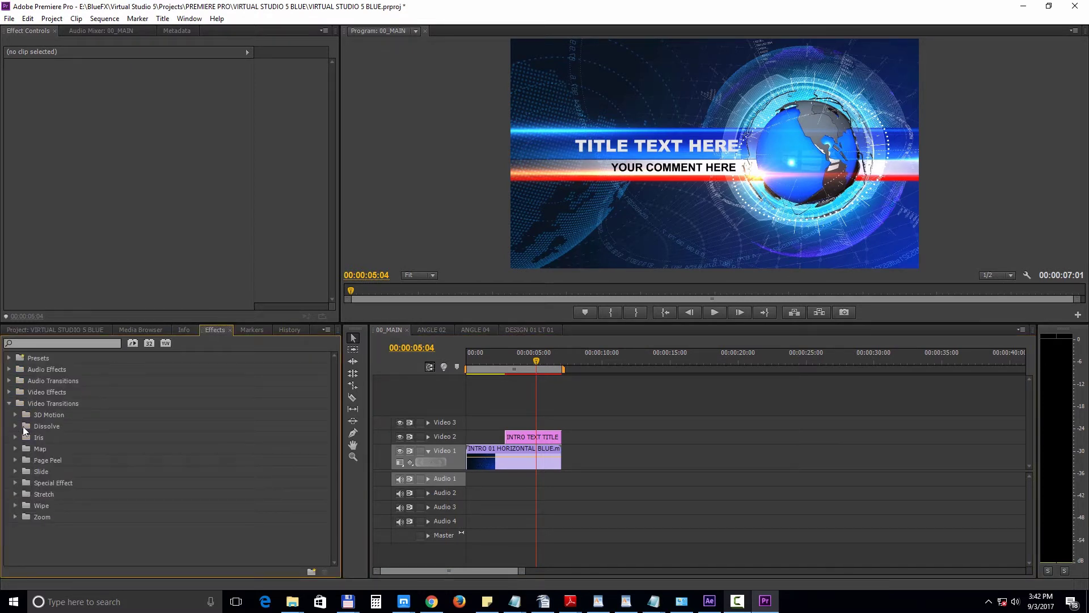
{"action": "left_click", "coordinate": [16, 425]}
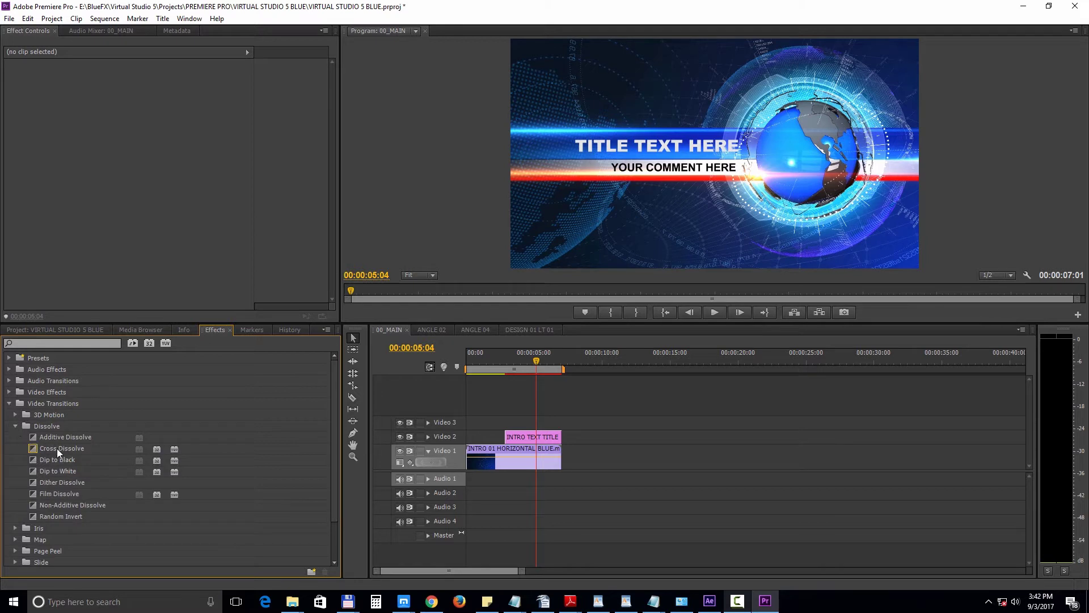
{"action": "left_click", "coordinate": [57, 448]}
{"action": "left_click_drag", "start_coordinate": [58, 448], "coordinate": [558, 440]}
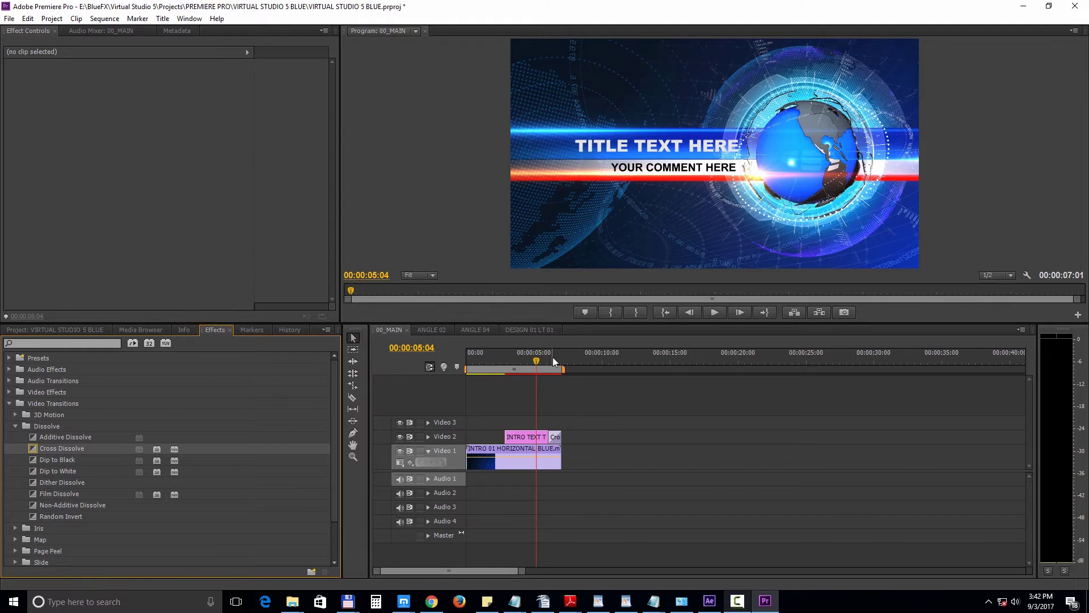
{"action": "left_click_drag", "start_coordinate": [548, 360], "coordinate": [563, 363]}
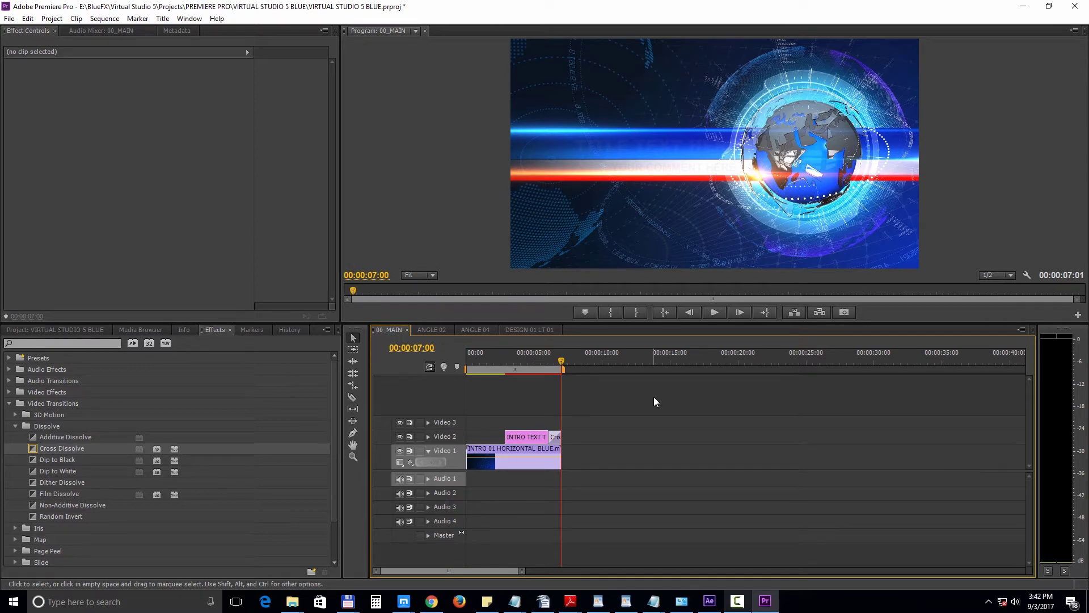
Step: From the SCENES bin, place ANGLE 01 and then ANGLE 02 on Video 1 after the intro
{"action": "left_click", "coordinate": [52, 329]}
{"action": "left_click", "coordinate": [11, 515]}
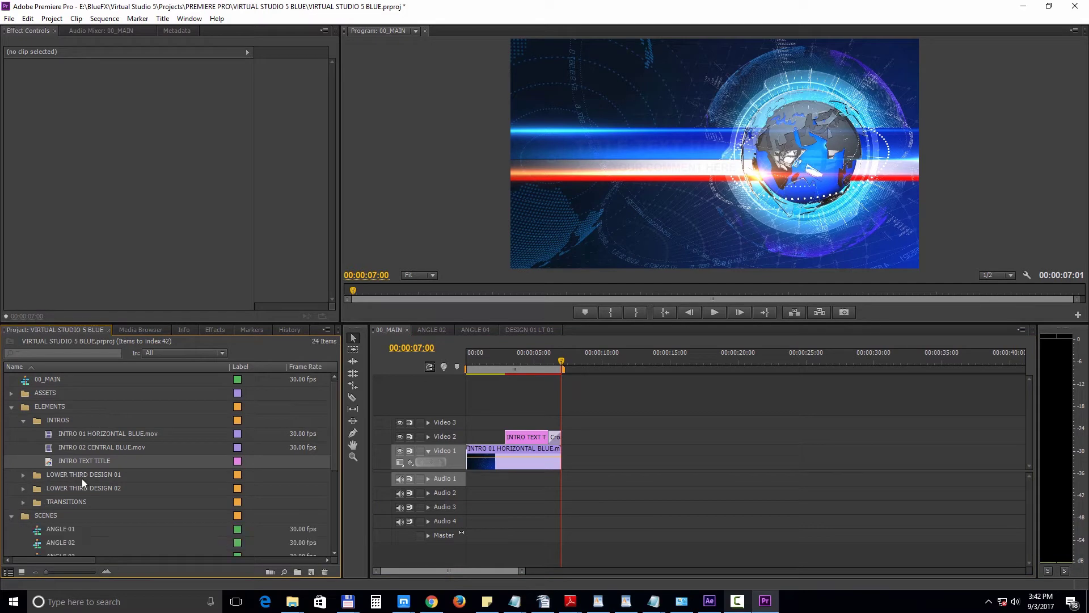
{"action": "scroll", "coordinate": [77, 481], "scroll_direction": "down", "scroll_amount": 1}
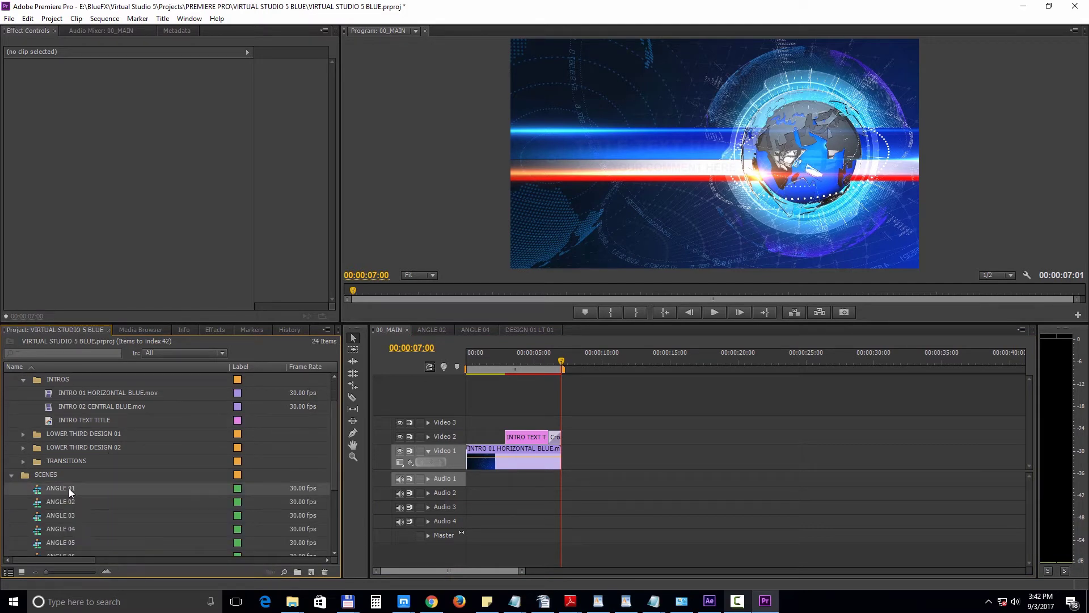
{"action": "left_click_drag", "start_coordinate": [69, 488], "coordinate": [568, 451]}
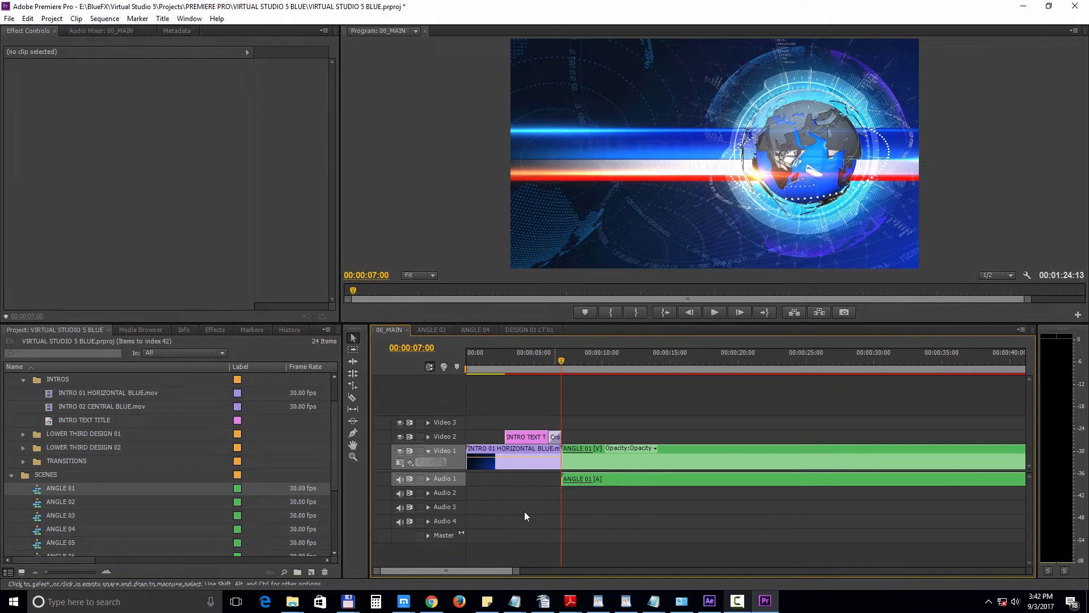
{"action": "left_click_drag", "start_coordinate": [492, 569], "coordinate": [526, 562]}
{"action": "left_click", "coordinate": [64, 507]}
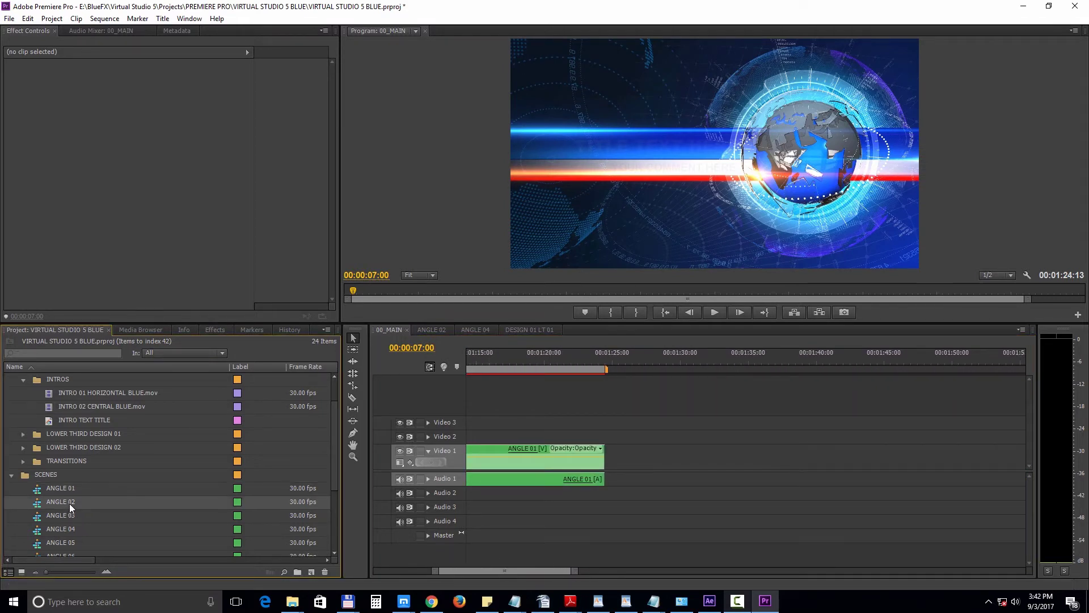
{"action": "left_click_drag", "start_coordinate": [70, 503], "coordinate": [606, 463]}
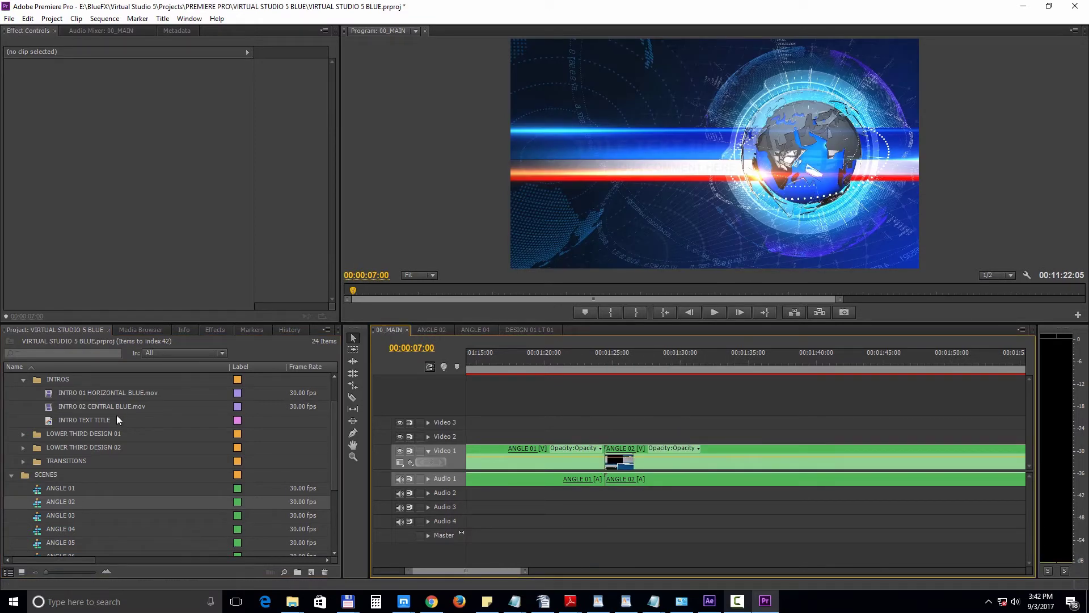
Step: Put TRANSITION 01_BLUE.mov on Video 2 over the angle cut and preview it around 00:01:23:07
{"action": "left_click", "coordinate": [23, 462]}
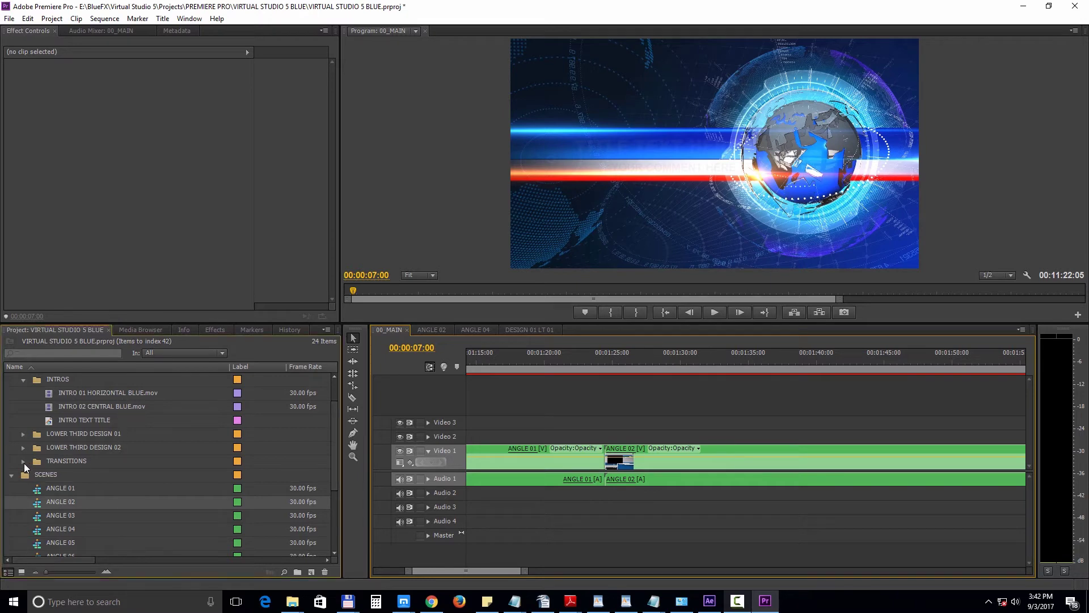
{"action": "left_click_drag", "start_coordinate": [87, 475], "coordinate": [599, 442]}
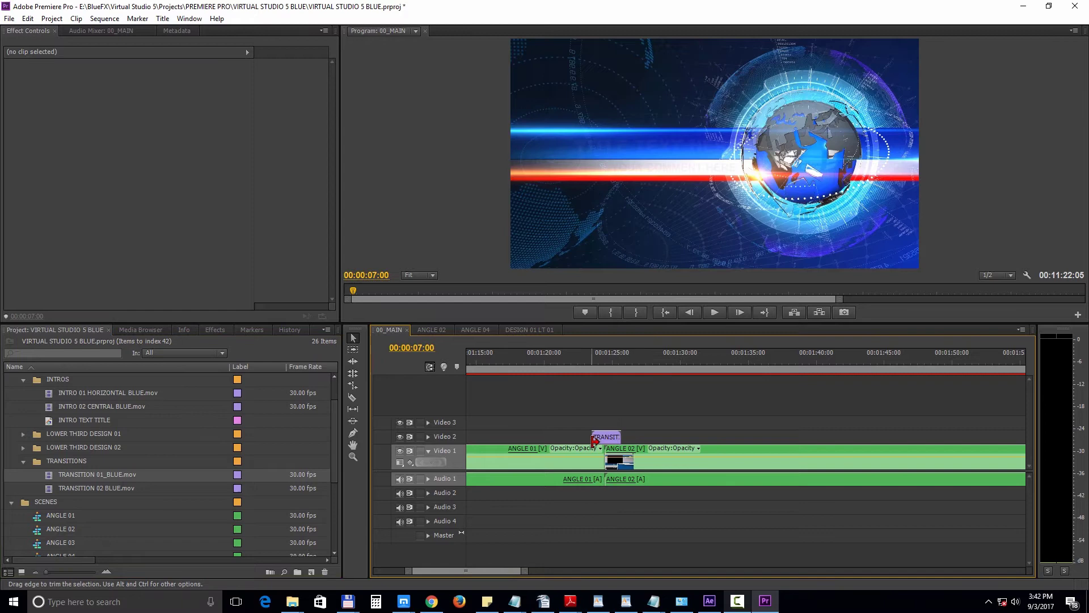
{"action": "left_click", "coordinate": [588, 356]}
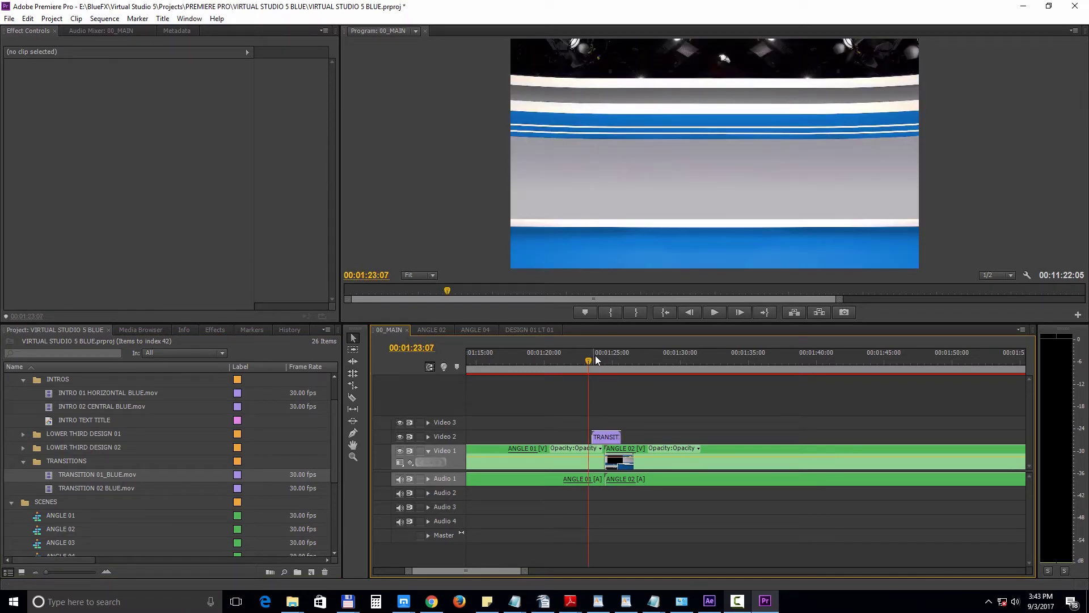
{"action": "left_click_drag", "start_coordinate": [587, 365], "coordinate": [622, 367]}
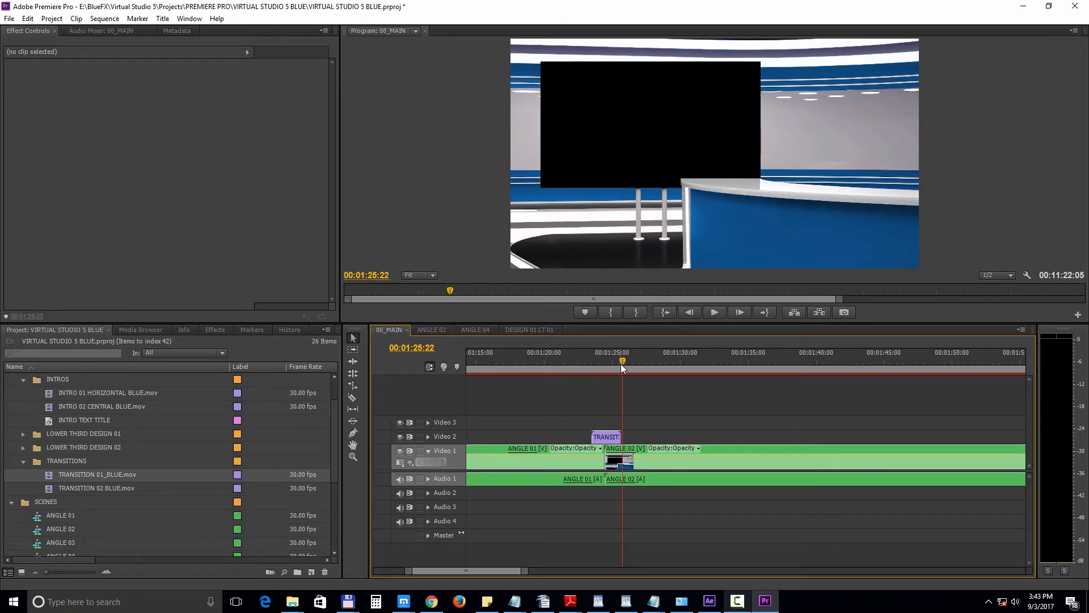
Step: Open the ANGLE 02 sequence and import 07.mov and green screen spokesperson example.mov
{"action": "double_click", "coordinate": [735, 449]}
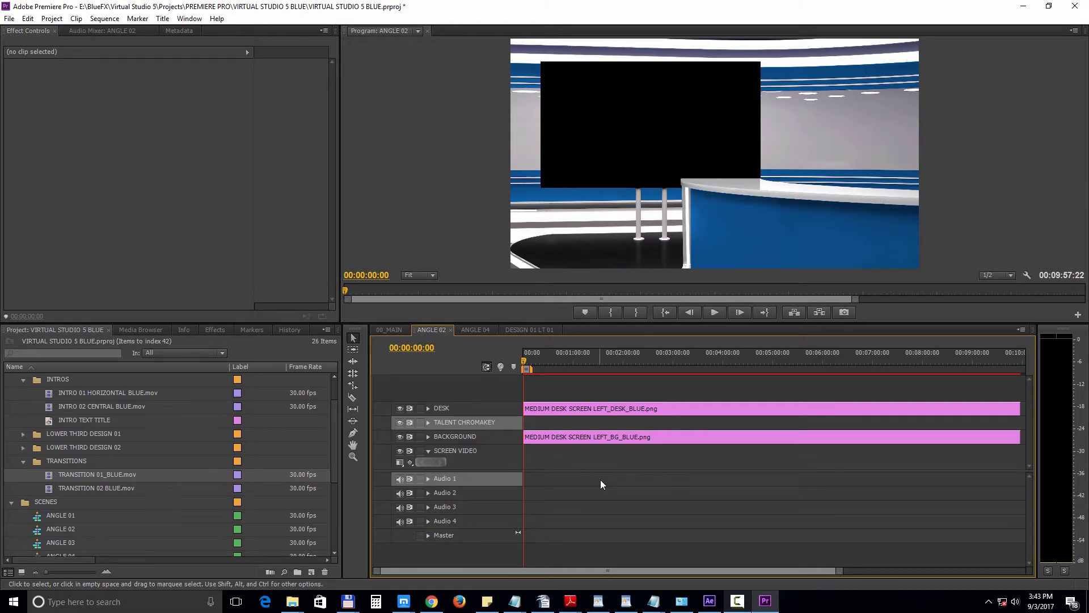
{"action": "left_click", "coordinate": [9, 18]}
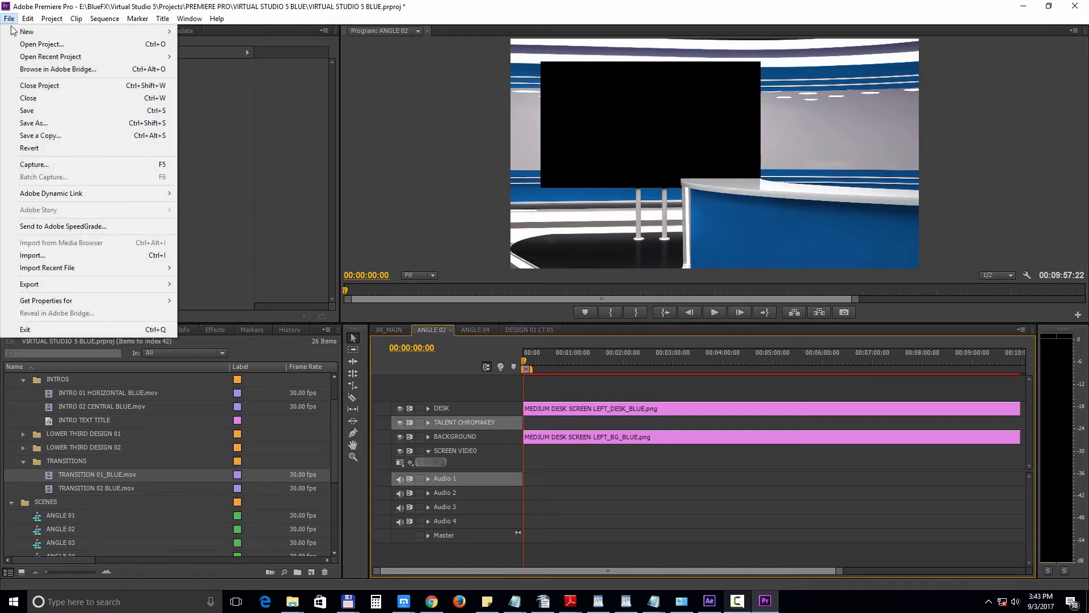
{"action": "left_click", "coordinate": [50, 254]}
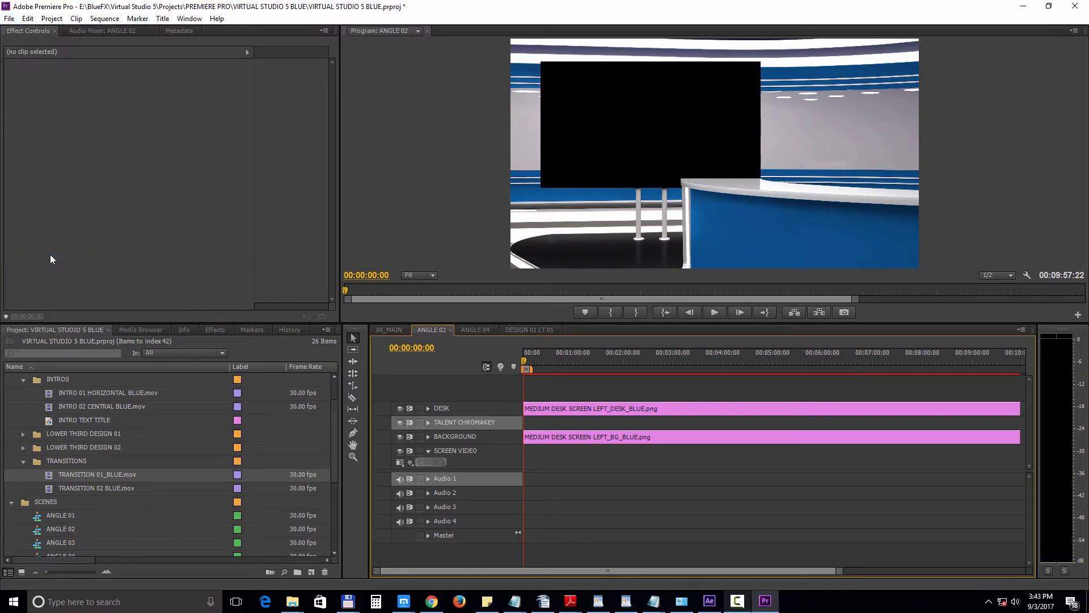
{"action": "left_click", "coordinate": [212, 135]}
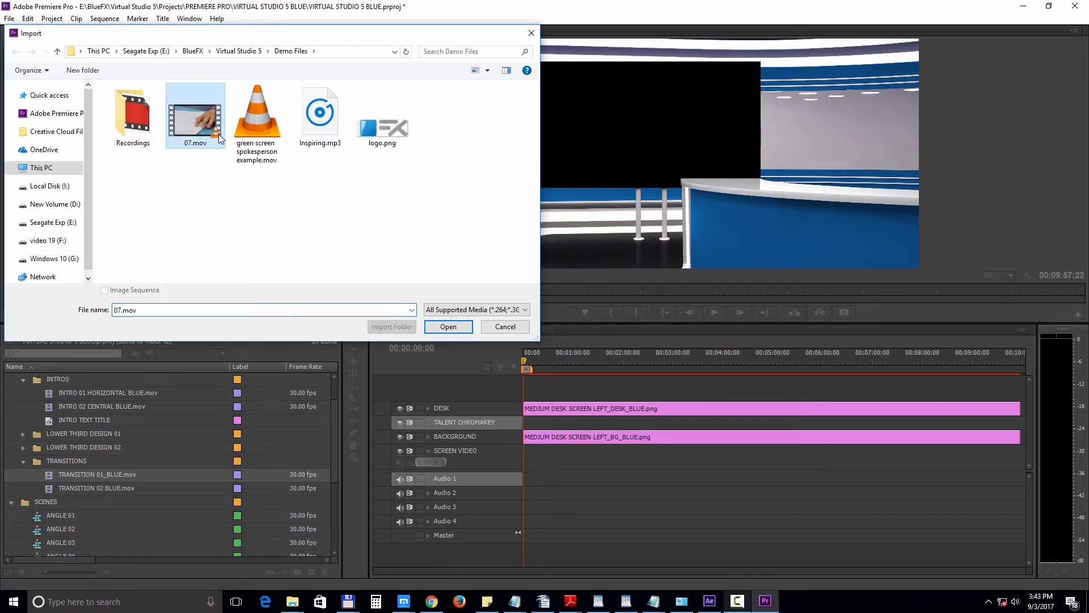
{"action": "left_click", "coordinate": [254, 140], "text": "ctrl"}
{"action": "left_click", "coordinate": [440, 327]}
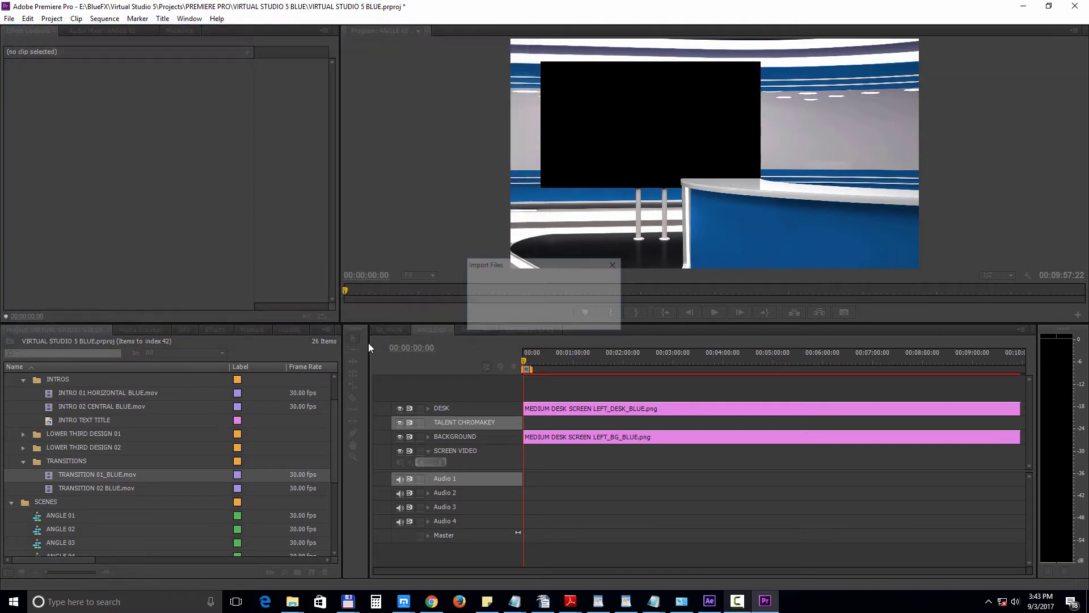
{"action": "left_click", "coordinate": [129, 459]}
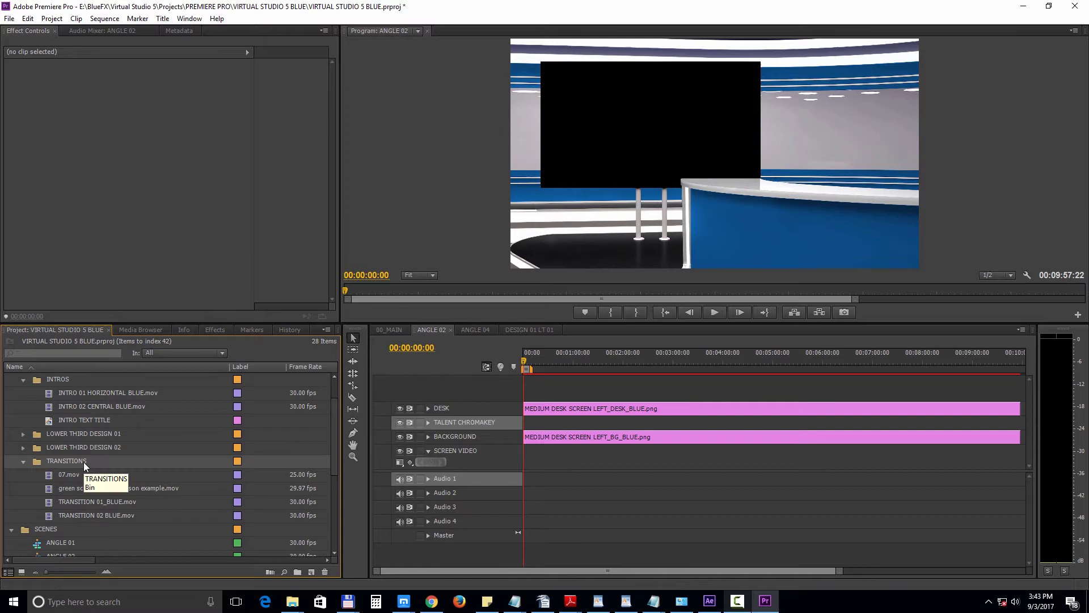
Step: Place 07.mov on the SCREEN VIDEO track and the green screen clip on the TALENT CHROMAKEY track
{"action": "left_click", "coordinate": [64, 480]}
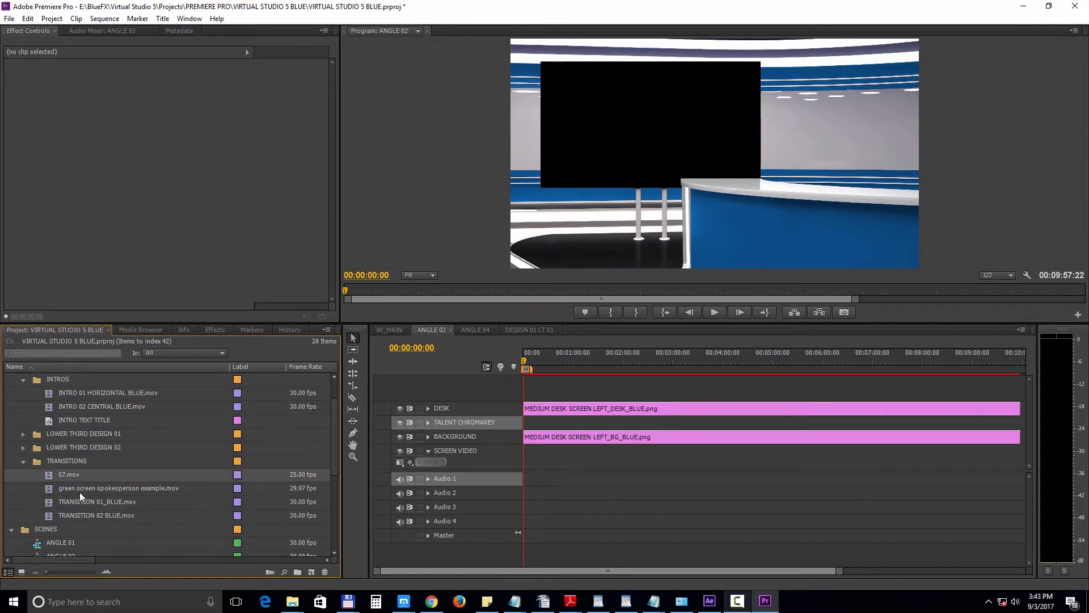
{"action": "left_click_drag", "start_coordinate": [72, 476], "coordinate": [527, 366]}
{"action": "left_click", "coordinate": [527, 362]}
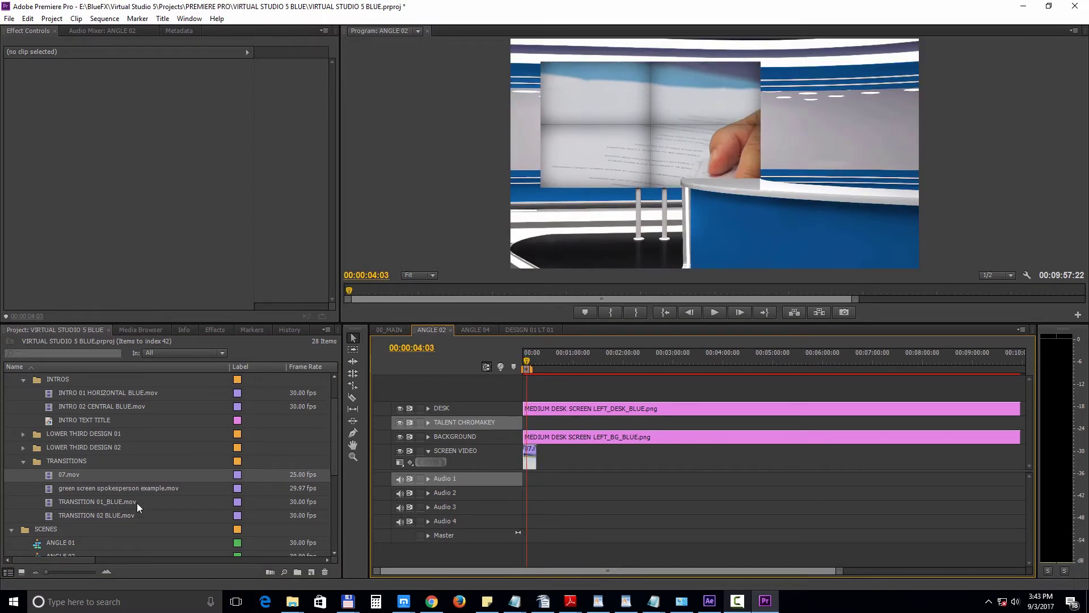
{"action": "left_click_drag", "start_coordinate": [143, 494], "coordinate": [524, 425]}
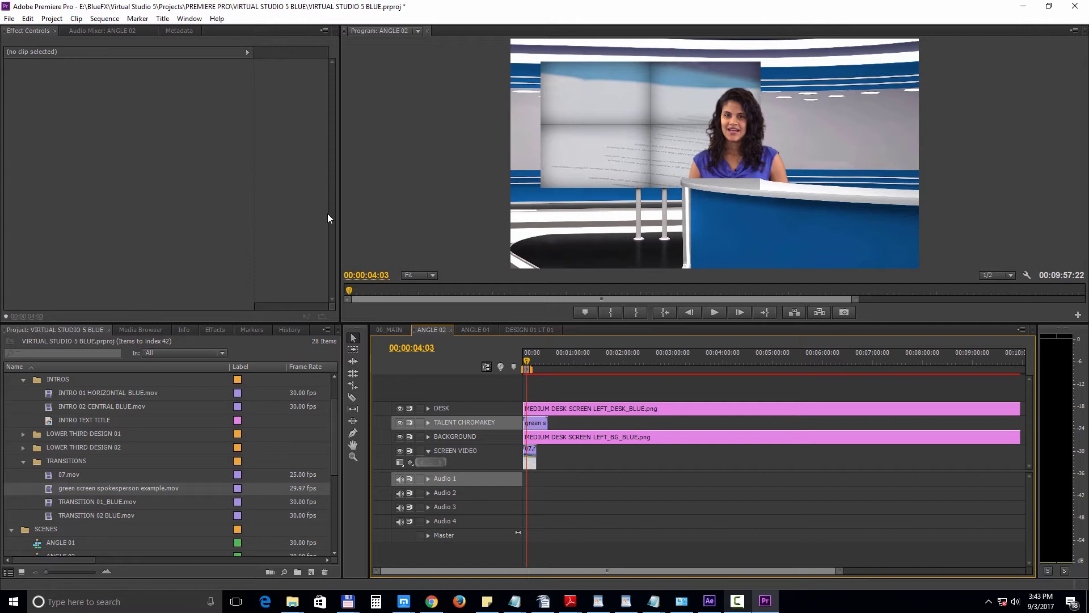
Step: Move the talent clip's Motion Position X to about 1419, then return to 00_MAIN
{"action": "left_click", "coordinate": [537, 423]}
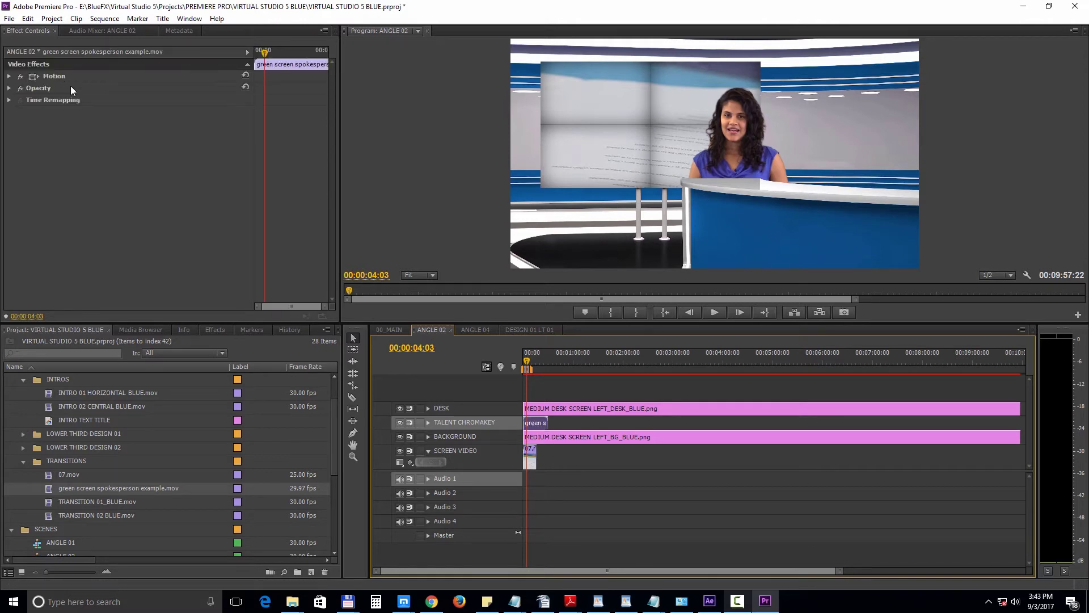
{"action": "left_click", "coordinate": [9, 76]}
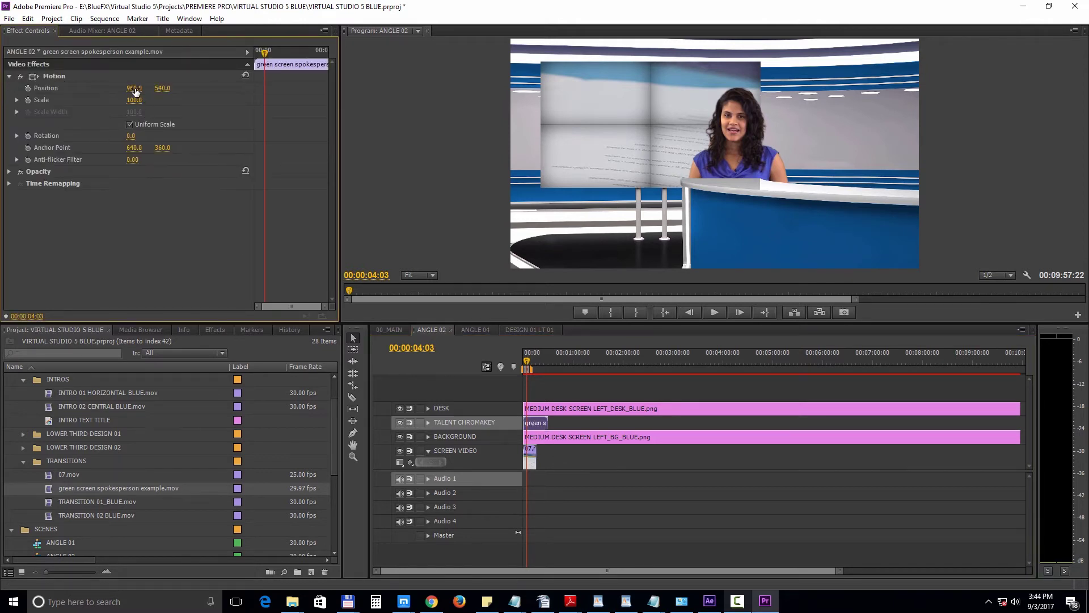
{"action": "left_click_drag", "start_coordinate": [135, 91], "coordinate": [395, 91]}
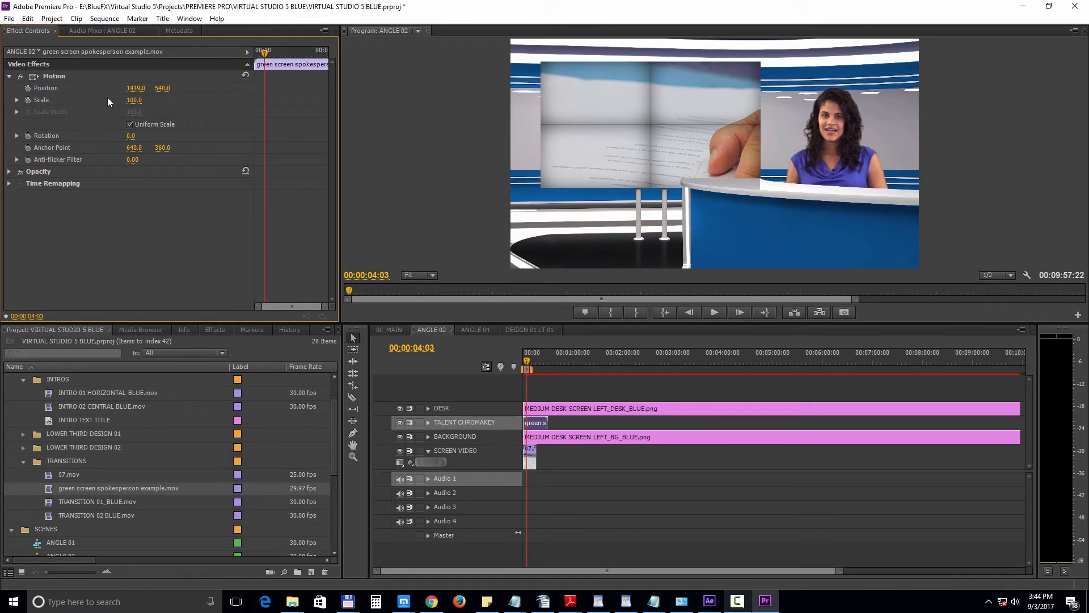
{"action": "left_click", "coordinate": [388, 330]}
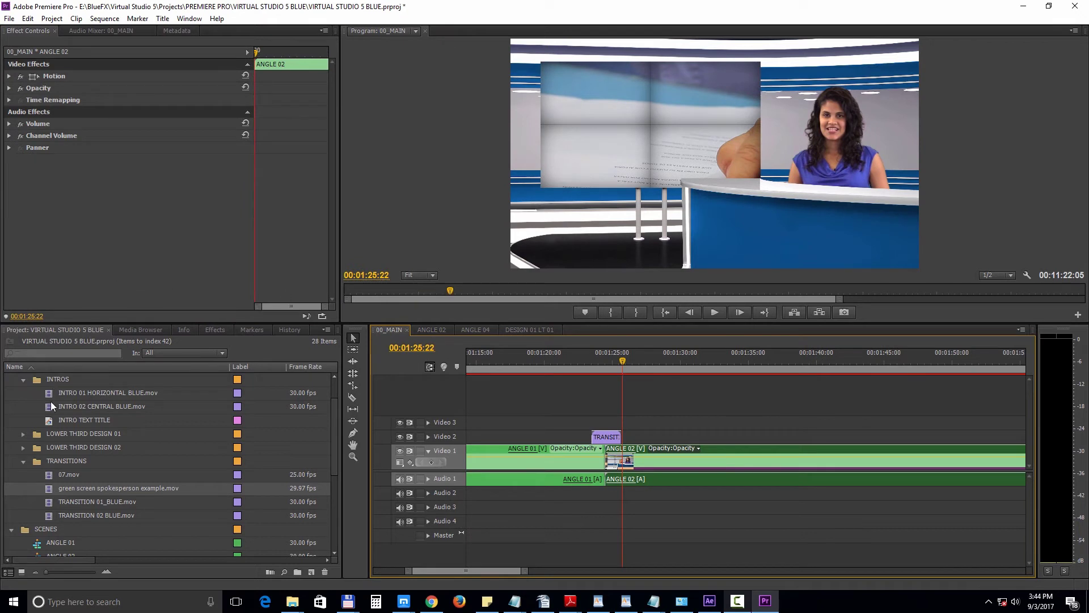
Step: Place DESIGN 01 LT 01 from LOWER THIRD DESIGN 01 on Video 2 of 00_MAIN and open its sequence
{"action": "left_click", "coordinate": [22, 433]}
{"action": "left_click", "coordinate": [88, 447]}
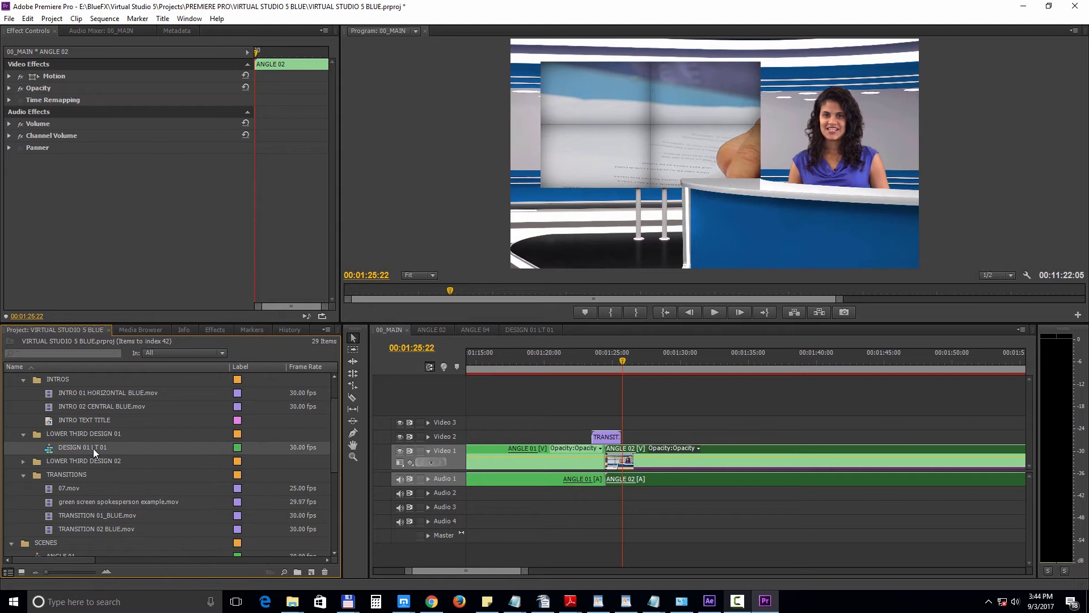
{"action": "left_click_drag", "start_coordinate": [93, 448], "coordinate": [686, 437]}
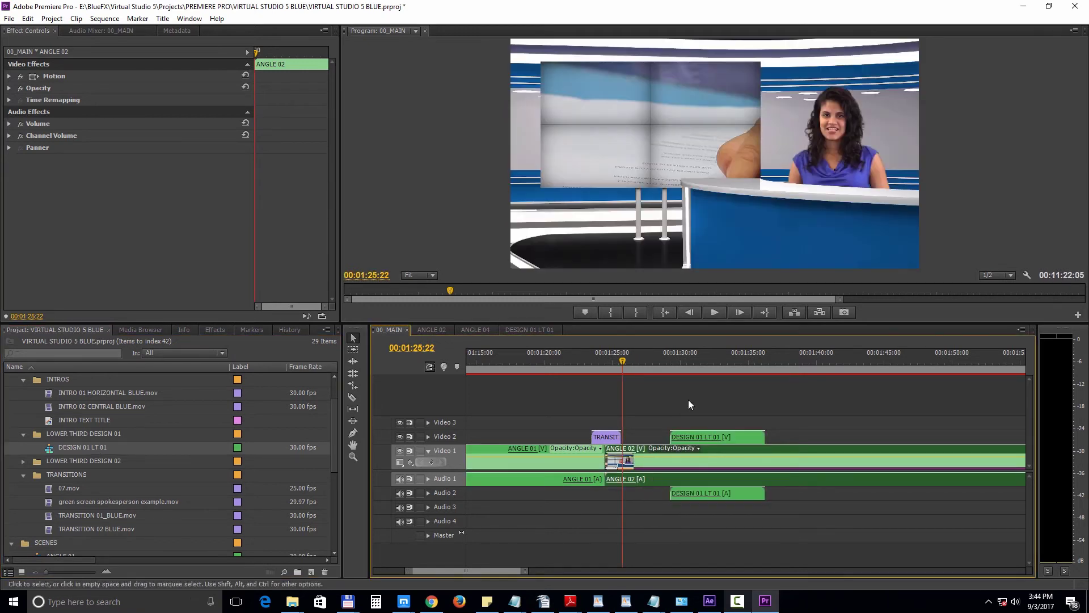
{"action": "left_click_drag", "start_coordinate": [708, 357], "coordinate": [718, 358]}
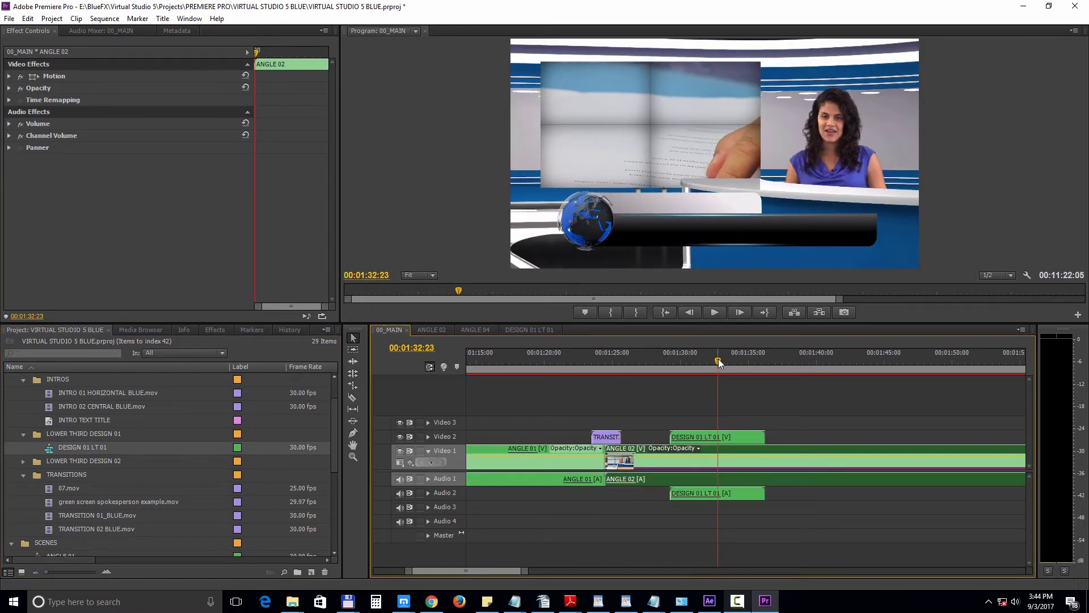
{"action": "double_click", "coordinate": [738, 434]}
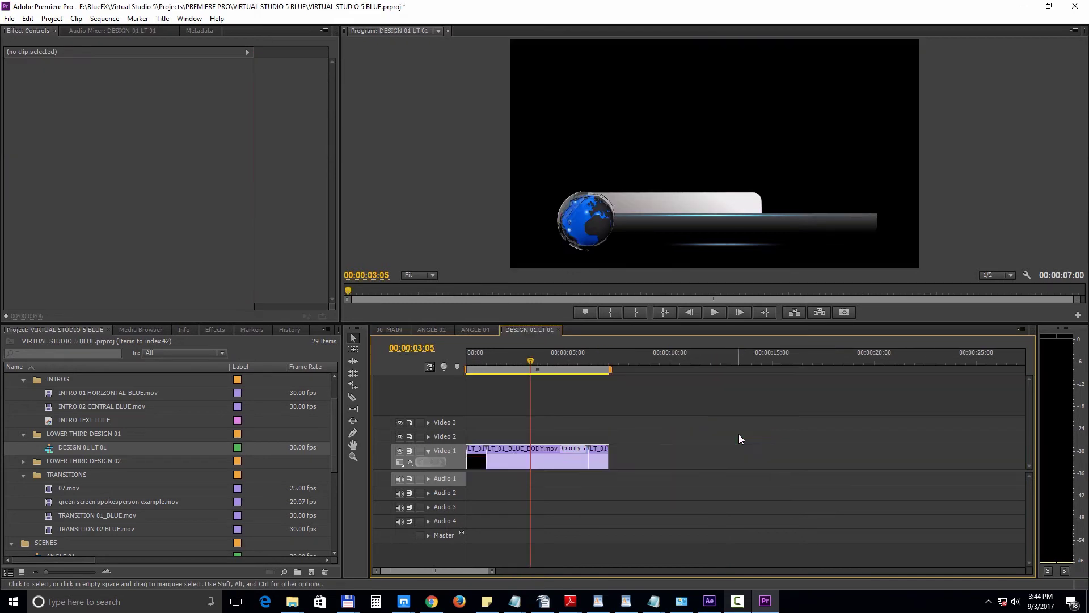
Step: Create a new Title 02 via New Item > Title with default settings
{"action": "right_click", "coordinate": [27, 451]}
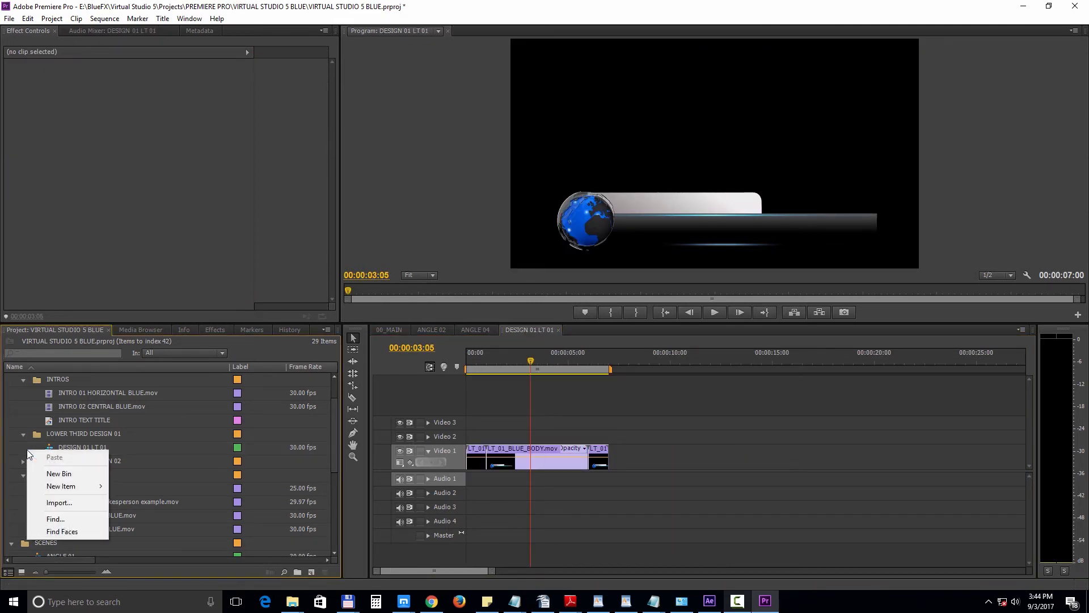
{"action": "mouse_move", "coordinate": [51, 488]}
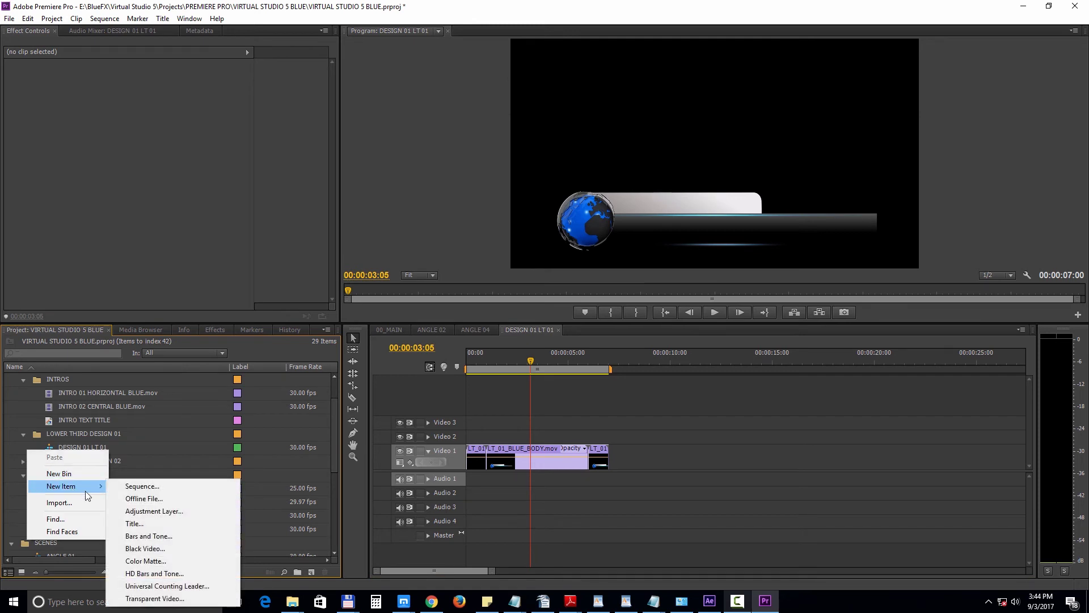
{"action": "left_click", "coordinate": [135, 523]}
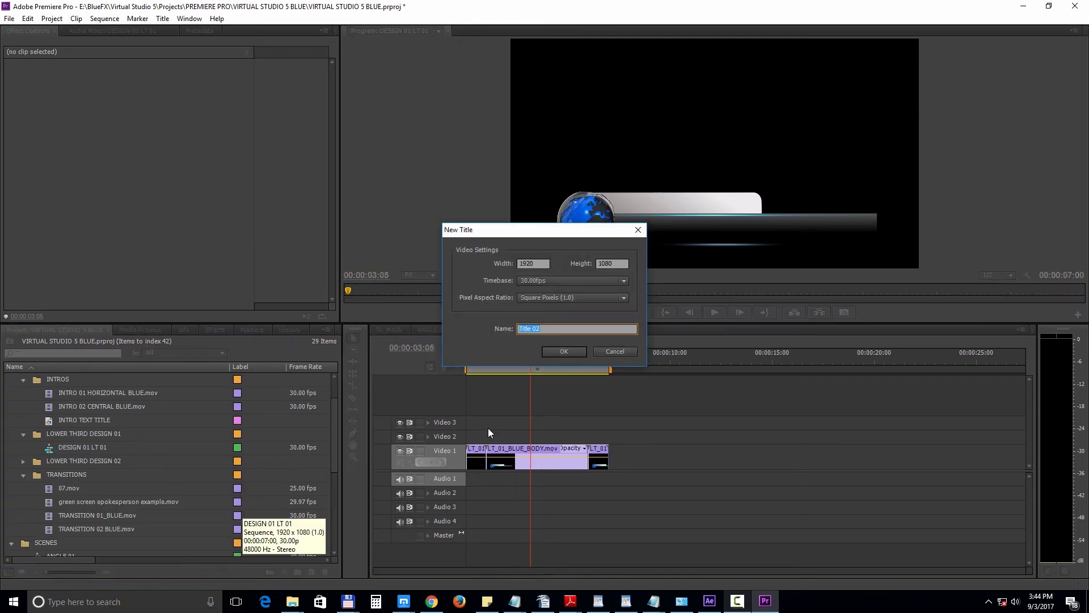
{"action": "left_click", "coordinate": [553, 353]}
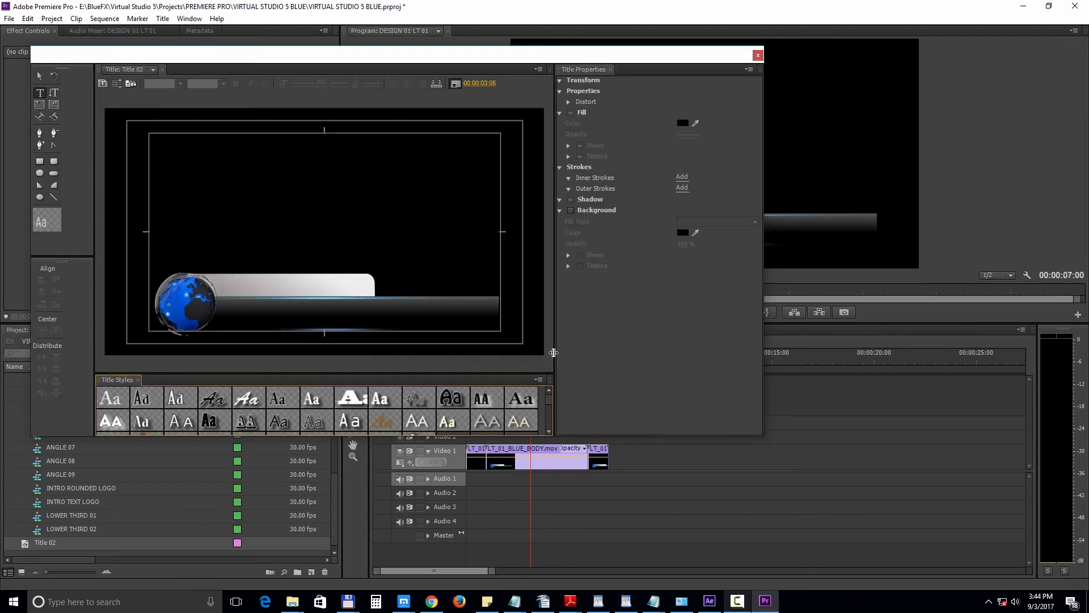
Step: Type "your text" on the lower-third bar with fill colour 141414 and close the Titler
{"action": "left_click", "coordinate": [39, 93]}
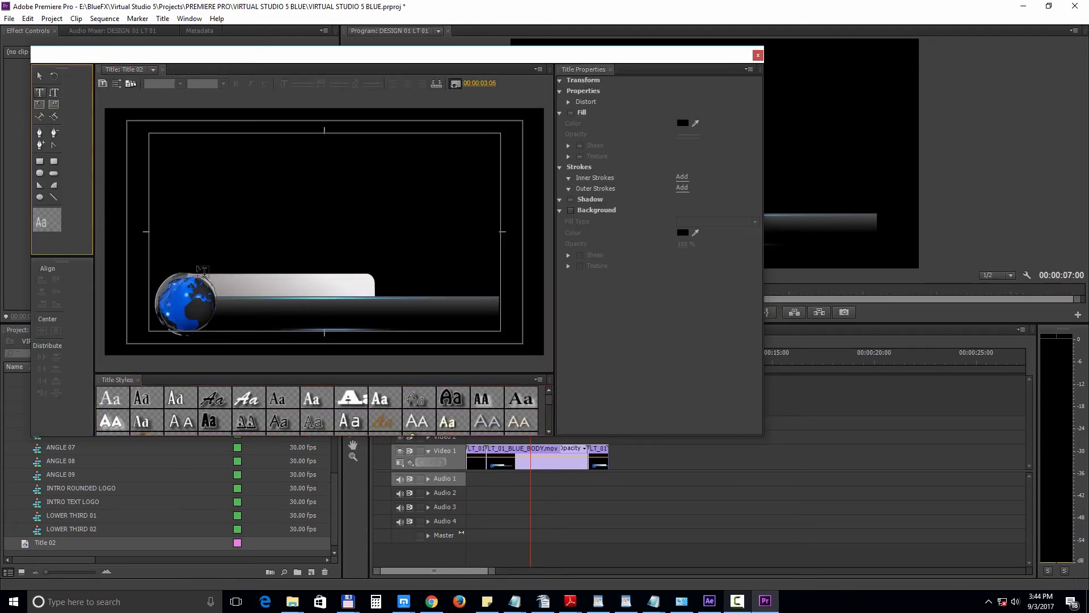
{"action": "left_click", "coordinate": [235, 294]}
{"action": "type", "text": "you"}
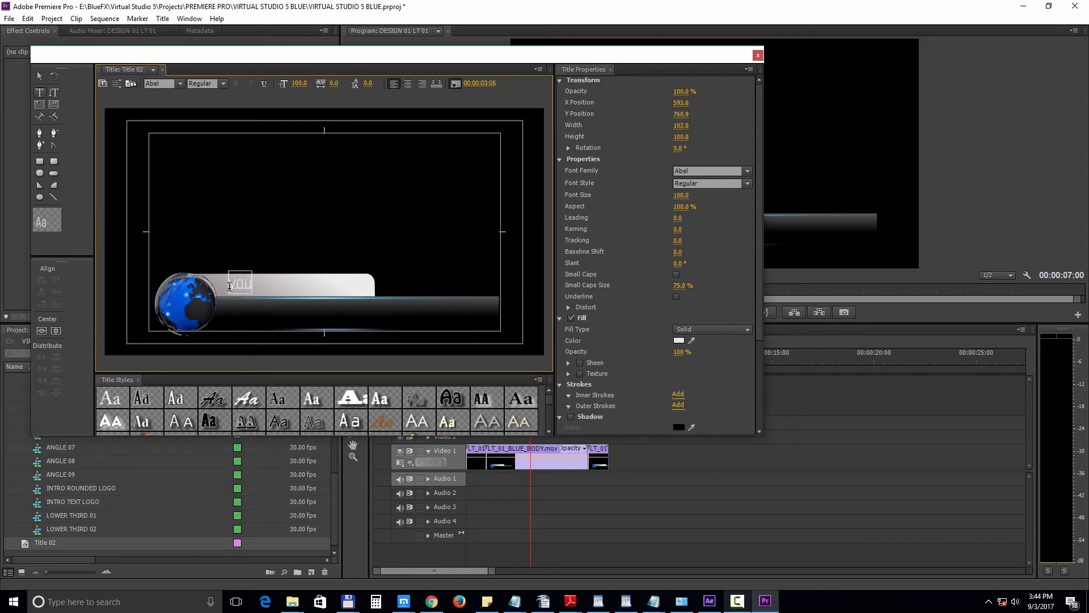
{"action": "type", "text": "r text"}
{"action": "left_click", "coordinate": [678, 340]}
{"action": "left_click_drag", "start_coordinate": [437, 302], "coordinate": [414, 257]}
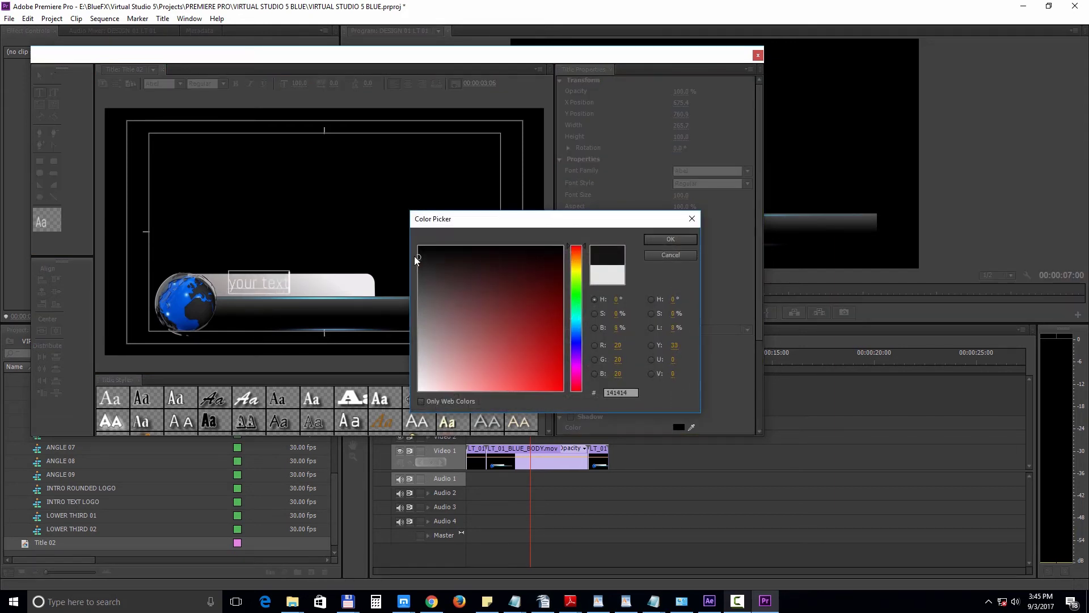
{"action": "left_click", "coordinate": [652, 237]}
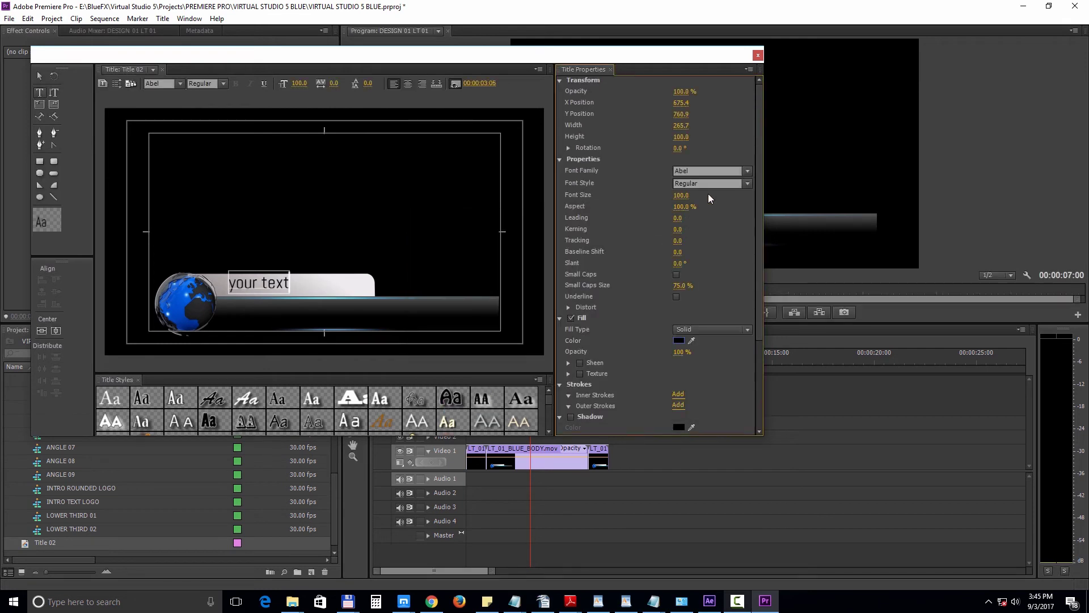
{"action": "left_click", "coordinate": [758, 56]}
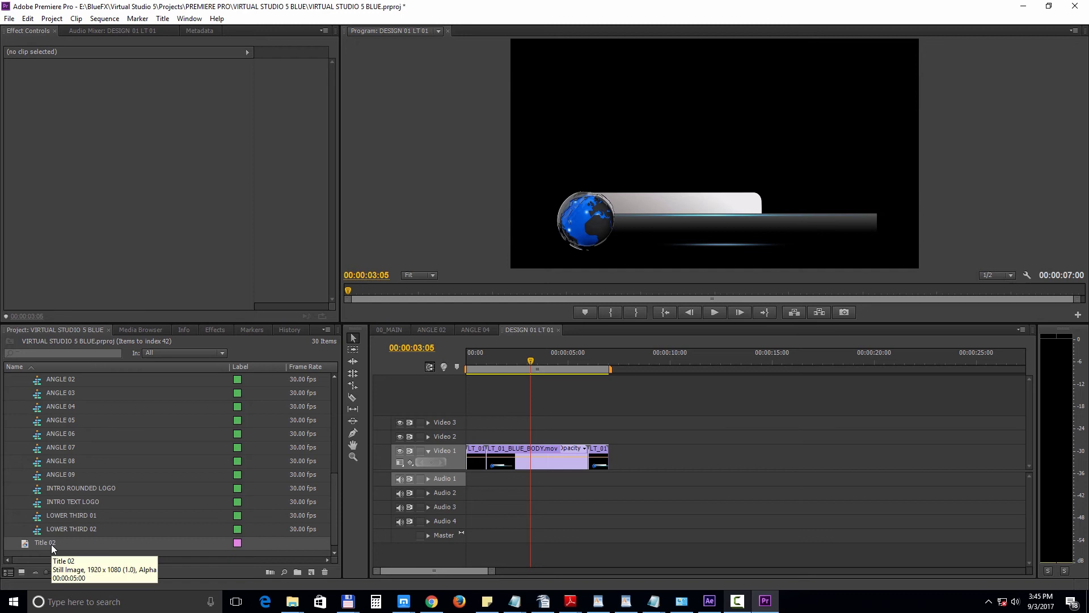
Step: Put Title 02 on Video 2 of DESIGN 01 LT 01 above the graphic, then return to 00_MAIN
{"action": "left_click_drag", "start_coordinate": [51, 544], "coordinate": [510, 440]}
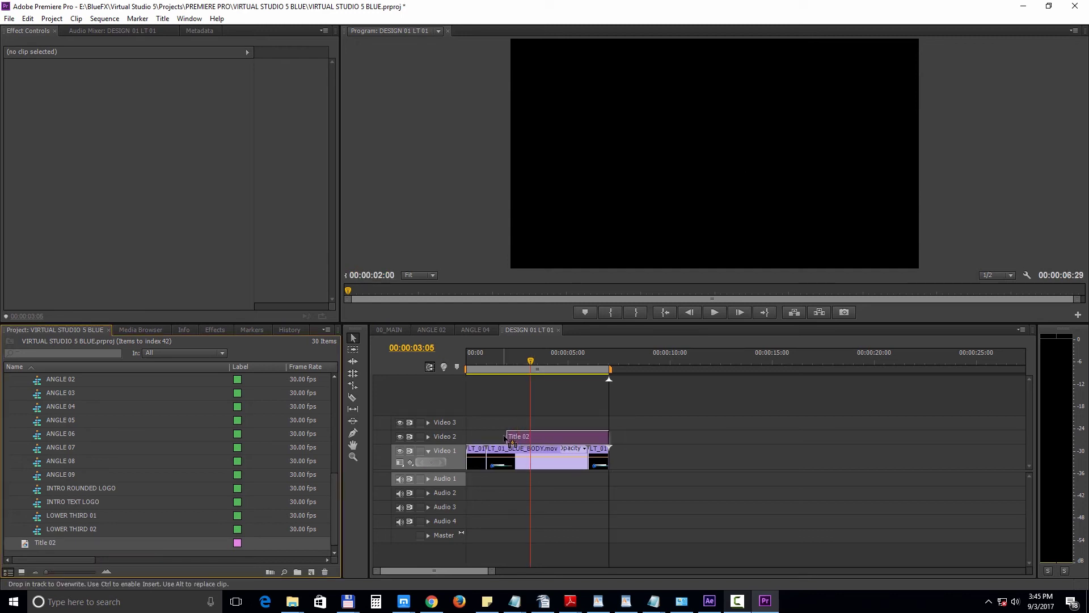
{"action": "left_click", "coordinate": [557, 362]}
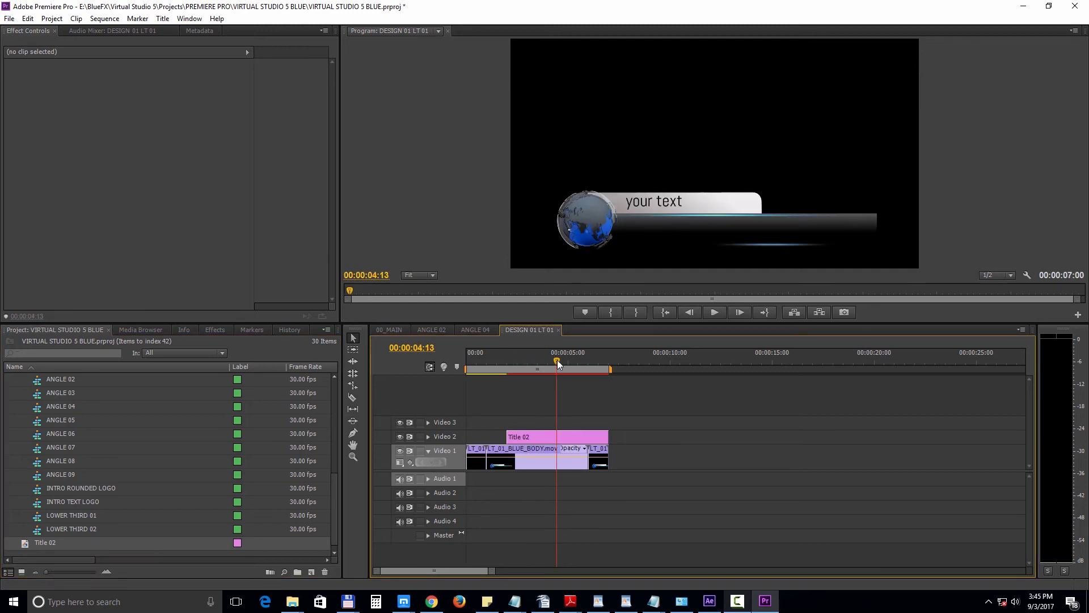
{"action": "left_click", "coordinate": [392, 330]}
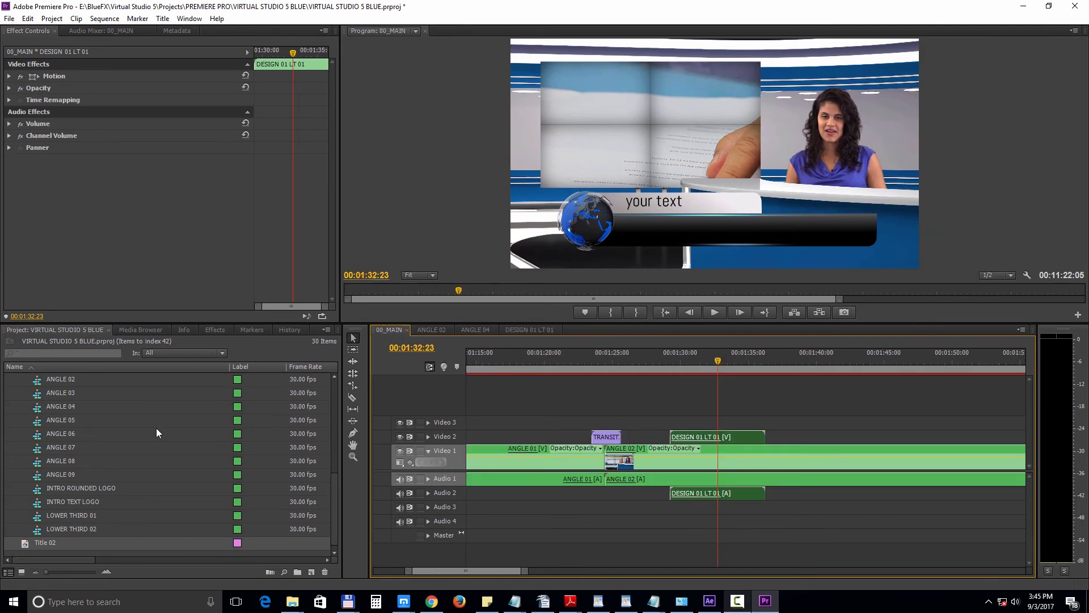
Step: Open the INTRO ROUNDED LOGO sequence and import logo.png into the project
{"action": "double_click", "coordinate": [97, 489]}
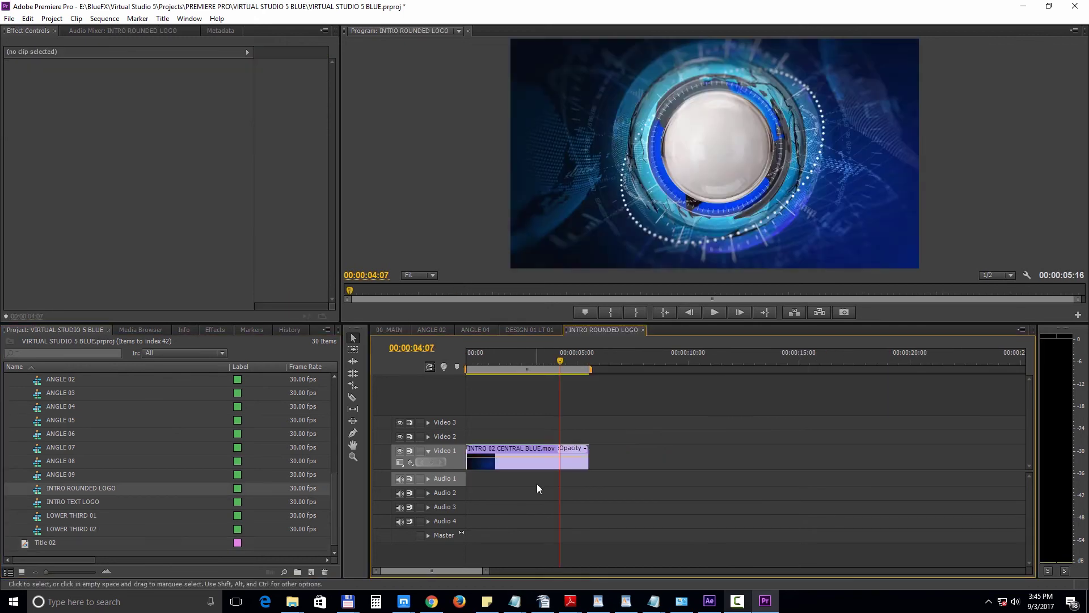
{"action": "left_click", "coordinate": [9, 19]}
{"action": "left_click", "coordinate": [69, 255]}
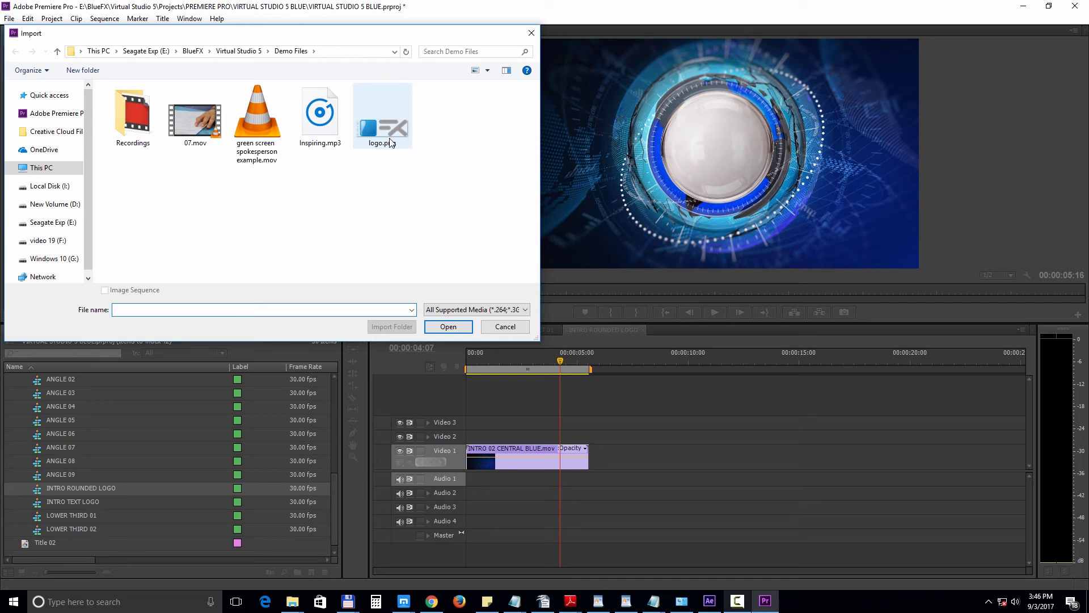
{"action": "double_click", "coordinate": [391, 142]}
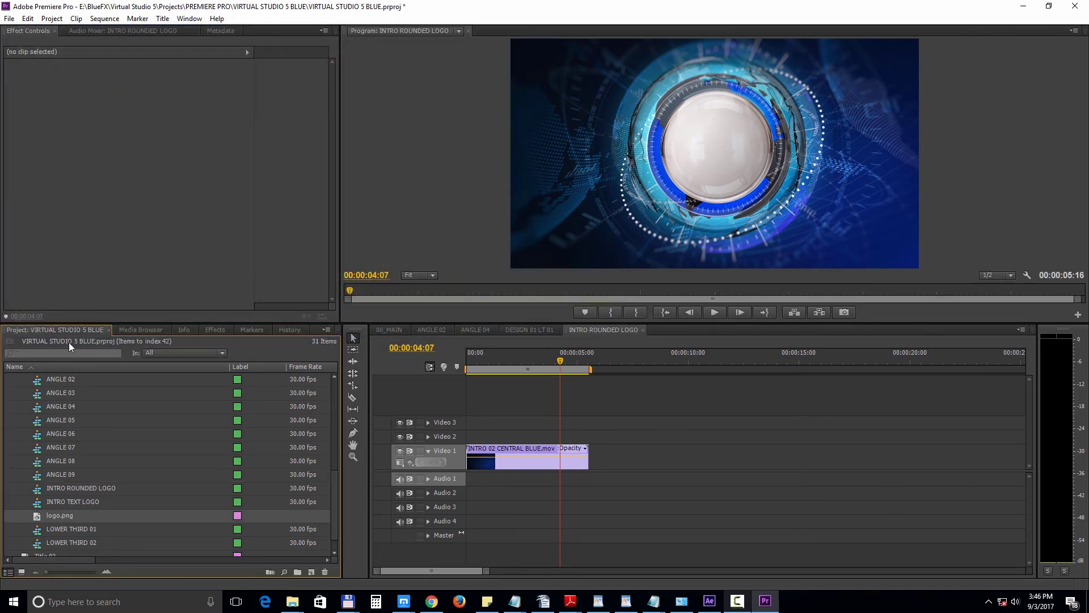
Step: Place logo.png on Video 2 scaled to 29 inside the sphere, then return to 00_MAIN
{"action": "left_click_drag", "start_coordinate": [64, 514], "coordinate": [534, 438]}
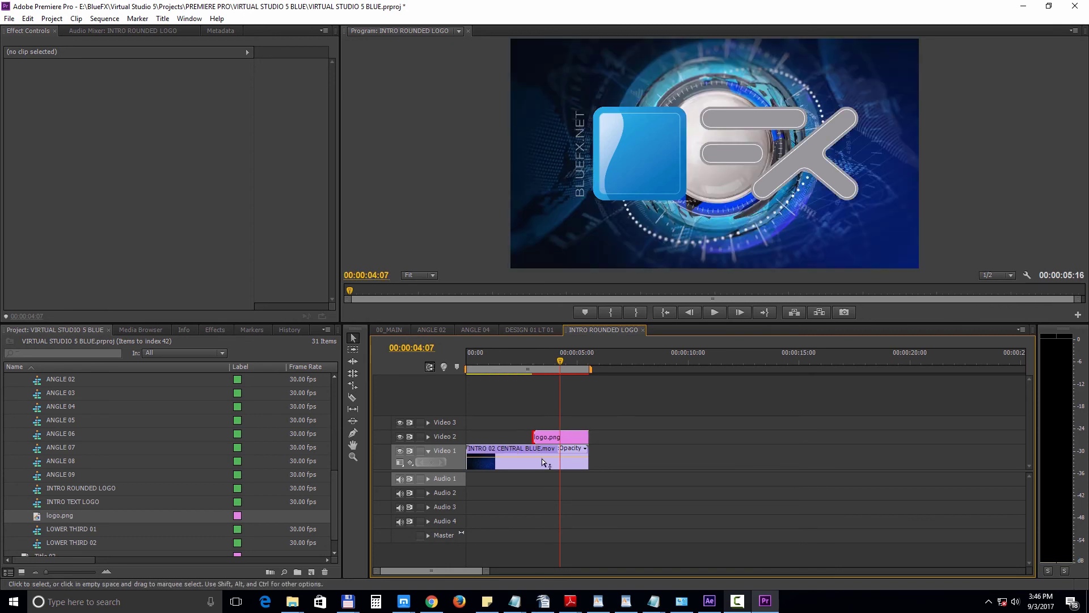
{"action": "left_click", "coordinate": [563, 436]}
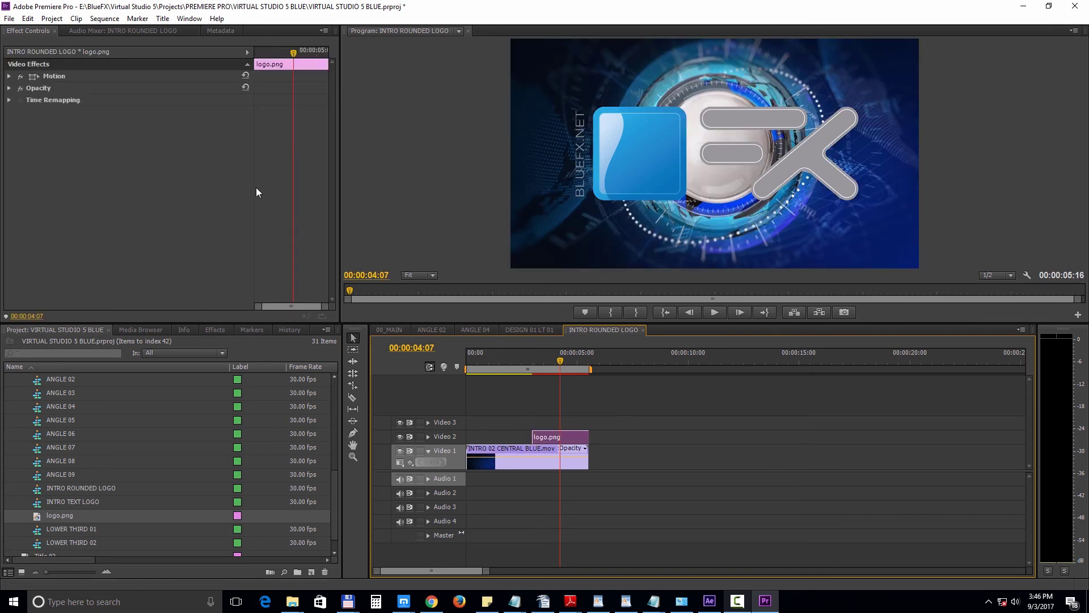
{"action": "left_click", "coordinate": [9, 76]}
{"action": "left_click_drag", "start_coordinate": [142, 106], "coordinate": [101, 105]}
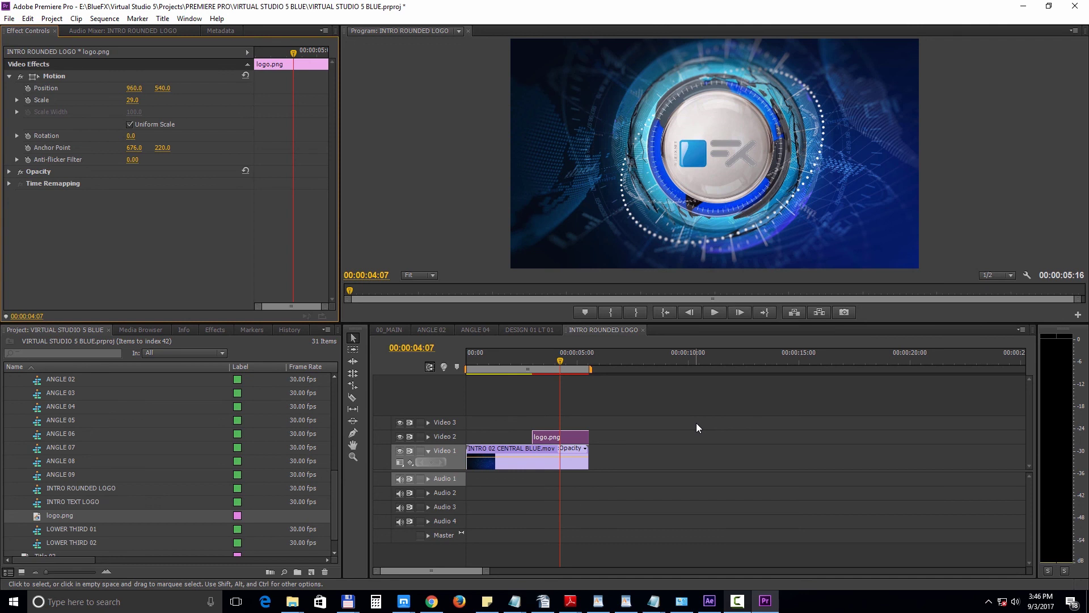
{"action": "left_click", "coordinate": [392, 331]}
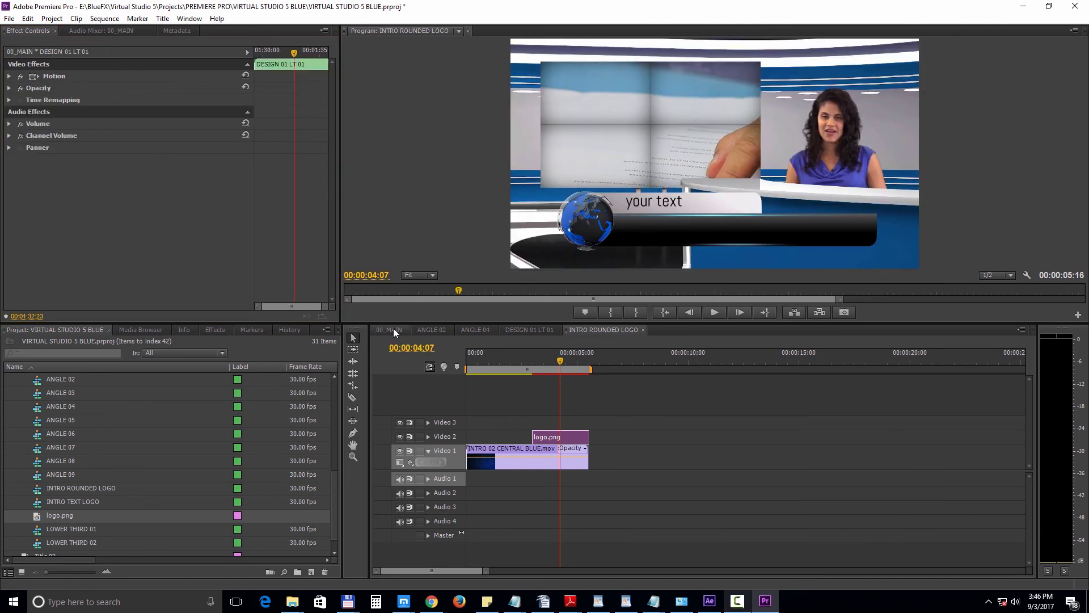
Step: Open the Export Settings for the 00_MAIN sequence from File > Export > Media
{"action": "left_click", "coordinate": [9, 18]}
{"action": "mouse_move", "coordinate": [69, 285]}
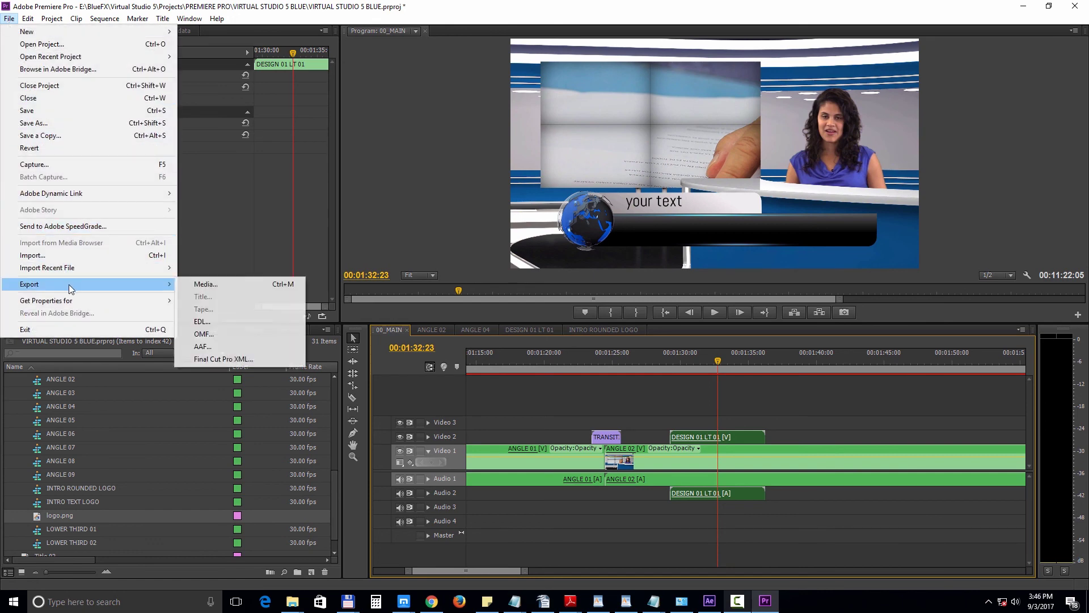
{"action": "left_click", "coordinate": [221, 285]}
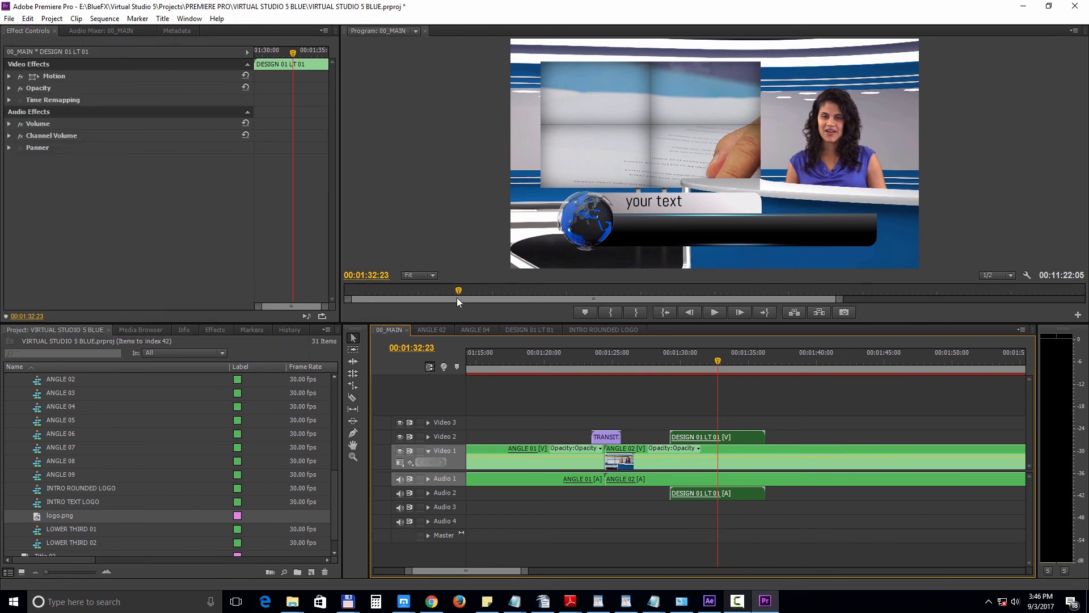
Step: Set the export format to QuickTime and keep the HD 1080i 29.97 preset
{"action": "left_click", "coordinate": [679, 167]}
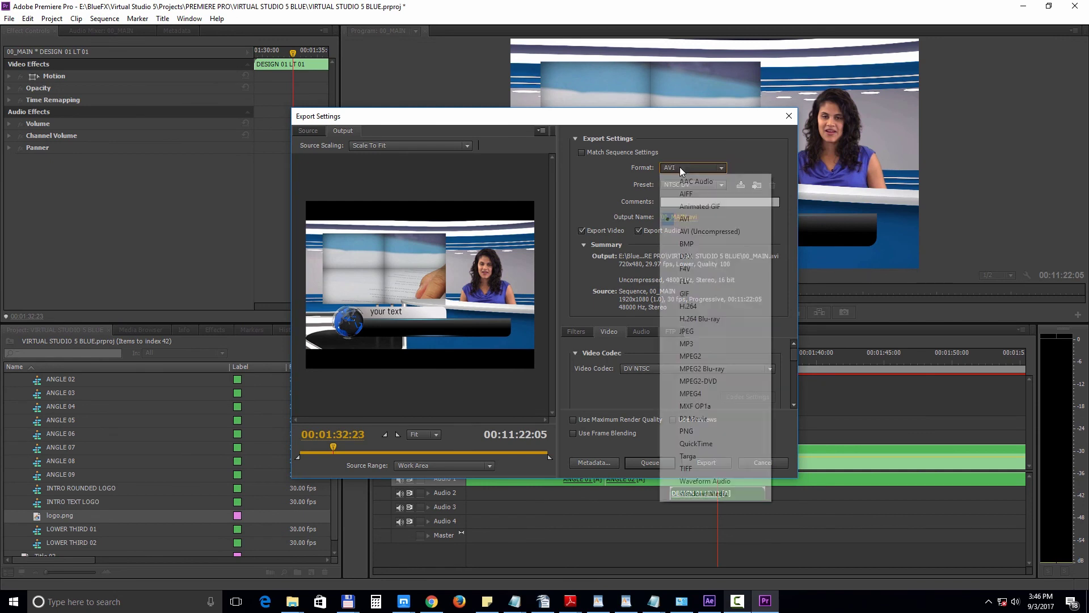
{"action": "left_click", "coordinate": [699, 443]}
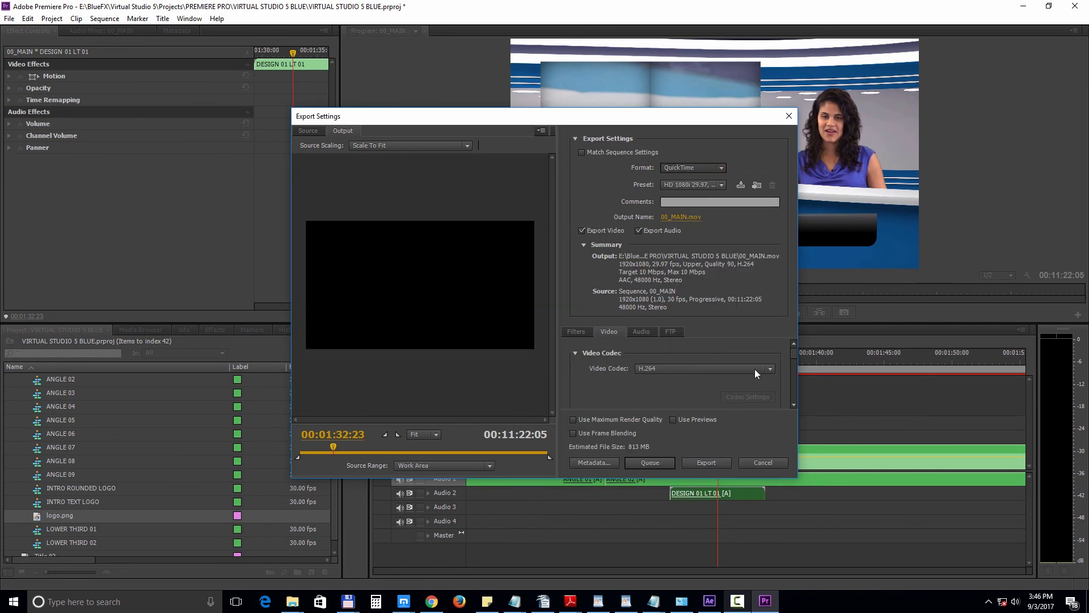
{"action": "left_click", "coordinate": [696, 185]}
{"action": "left_click", "coordinate": [702, 220]}
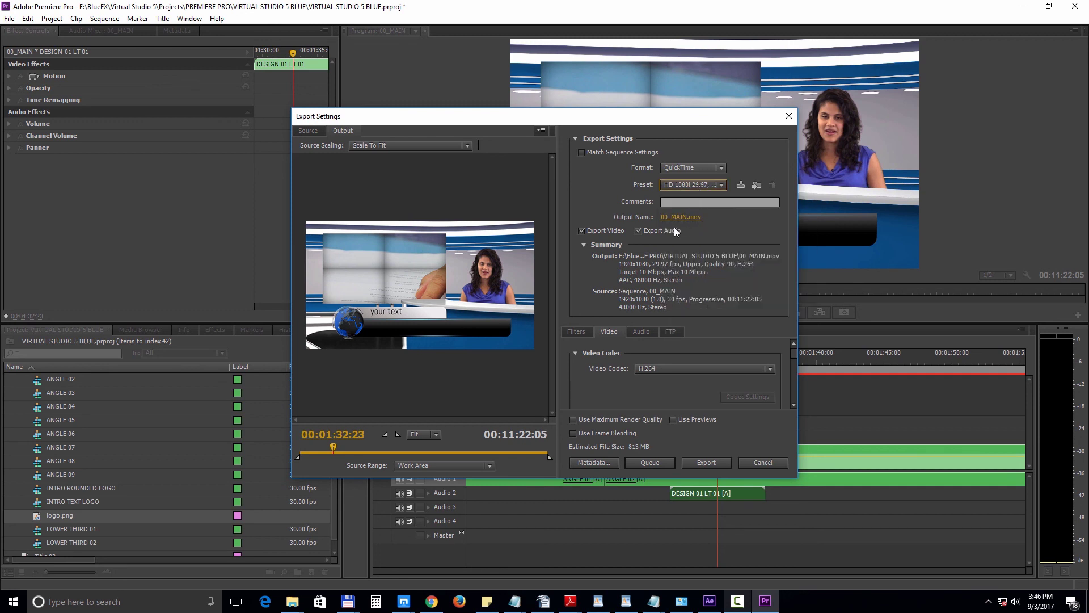